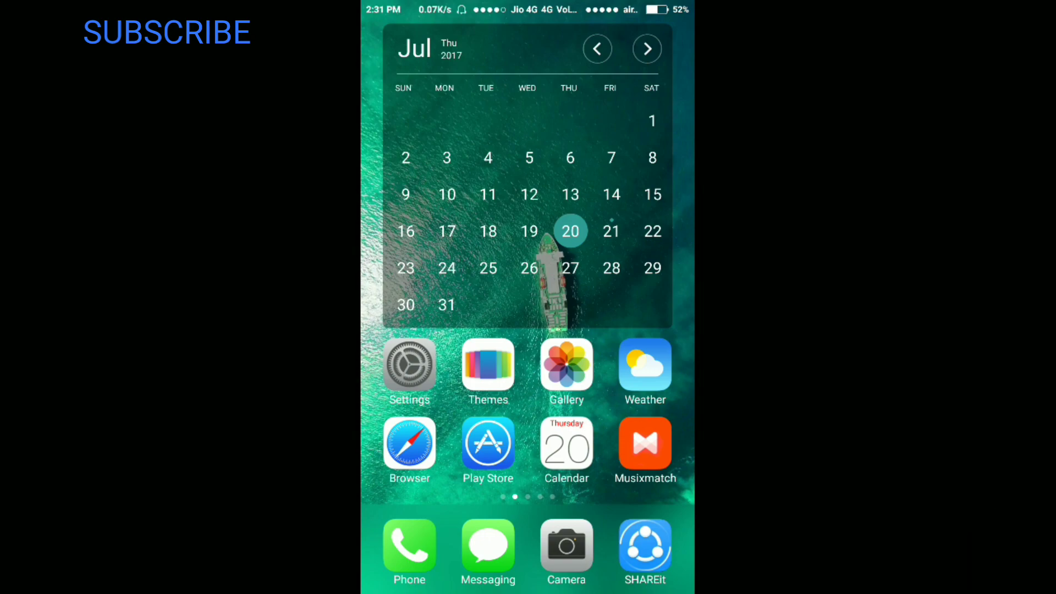
Swipe the home screen left to the page with Explorer, Xender, Word and KeepVid
{"action": "left_click_drag", "start_coordinate": [644, 408], "coordinate": [437, 417]}
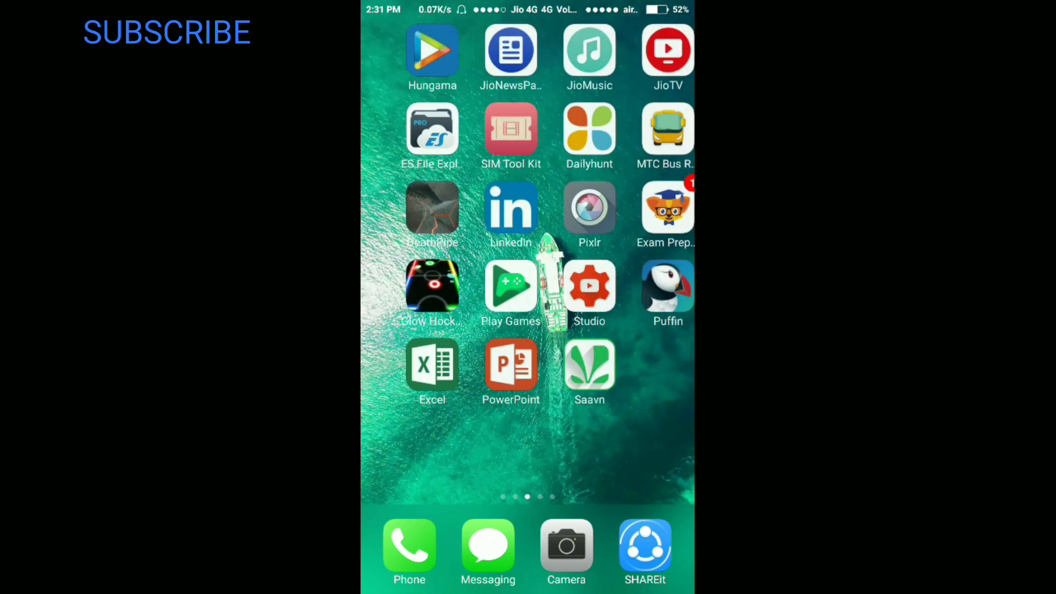
{"action": "left_click_drag", "start_coordinate": [653, 404], "coordinate": [536, 404]}
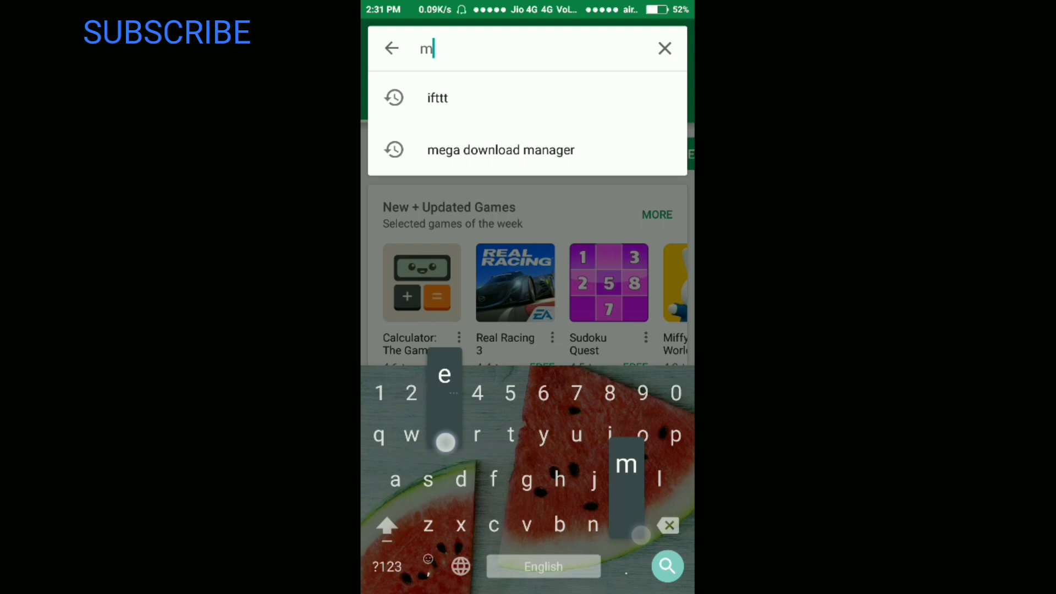
{"action": "type", "text": "ega"}
Choose the MEGA suggestion from the Play Store search to reach its app page
{"action": "left_click", "coordinate": [445, 202]}
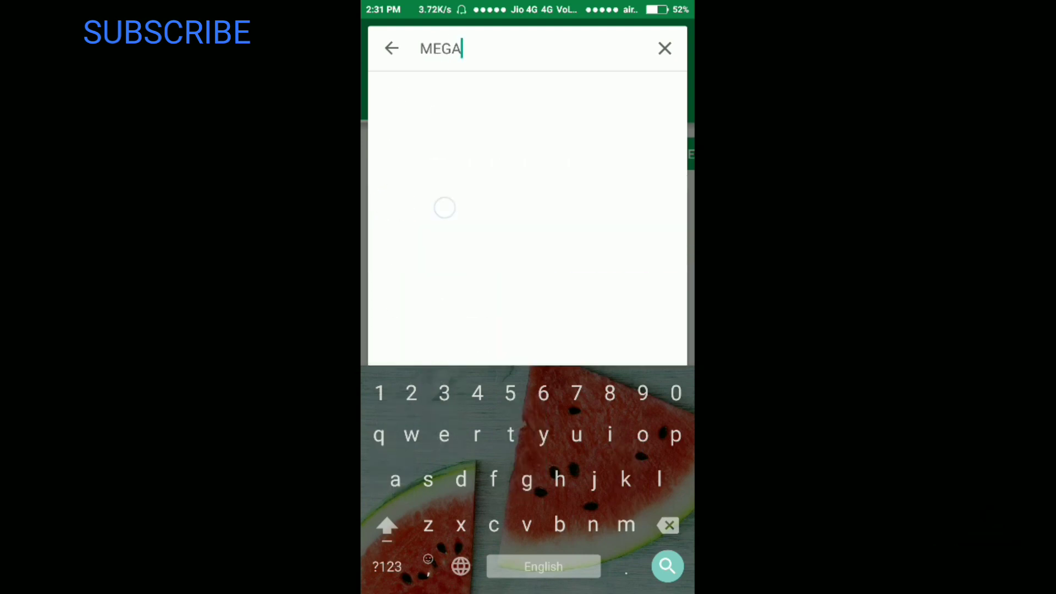
{"action": "scroll", "coordinate": [528, 330], "scroll_direction": "down", "scroll_amount": 2}
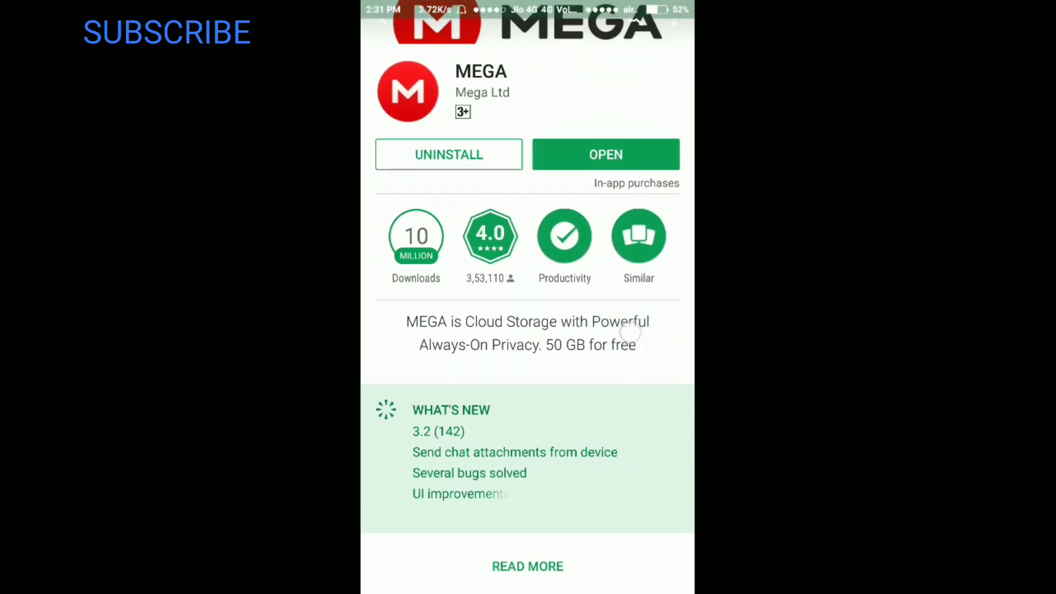
{"action": "scroll", "coordinate": [528, 330], "scroll_direction": "up", "scroll_amount": 2}
Launch MEGA, go through Create account to LOGIN and begin entering the account e-mail
{"action": "left_click", "coordinate": [606, 274]}
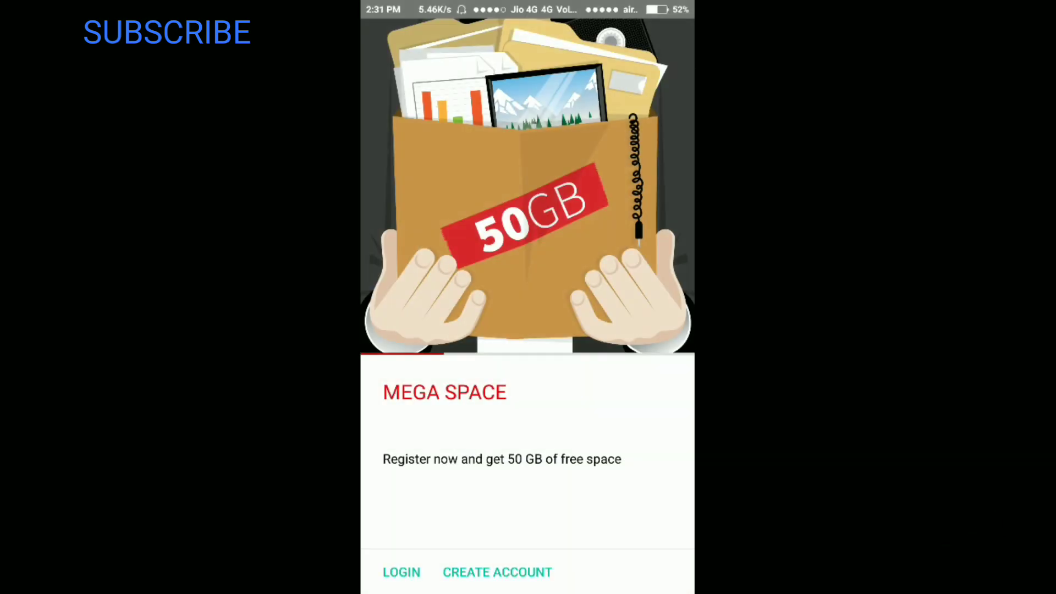
{"action": "left_click", "coordinate": [513, 573]}
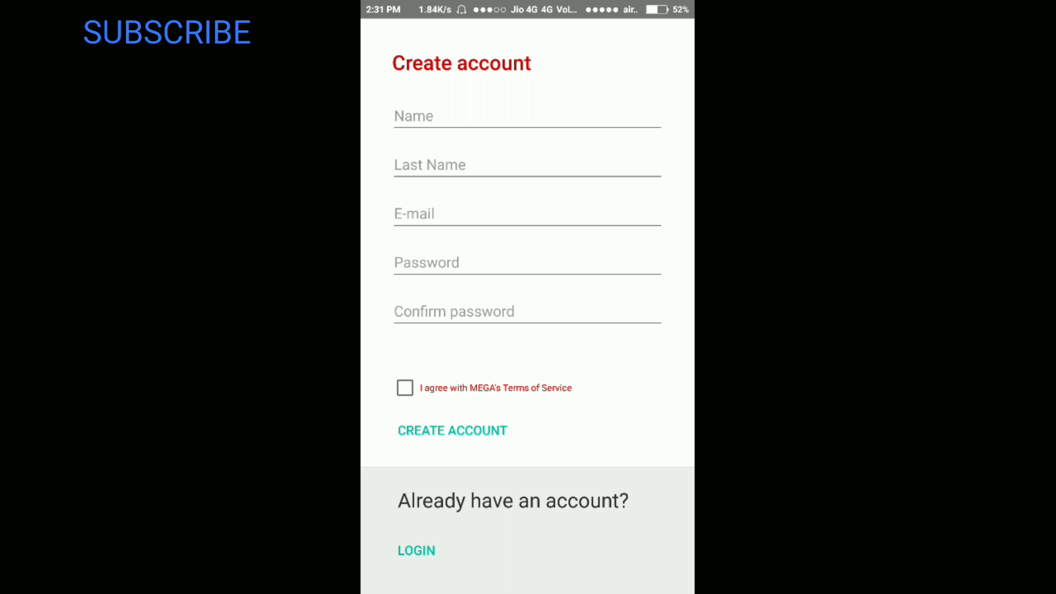
{"action": "left_click", "coordinate": [418, 559]}
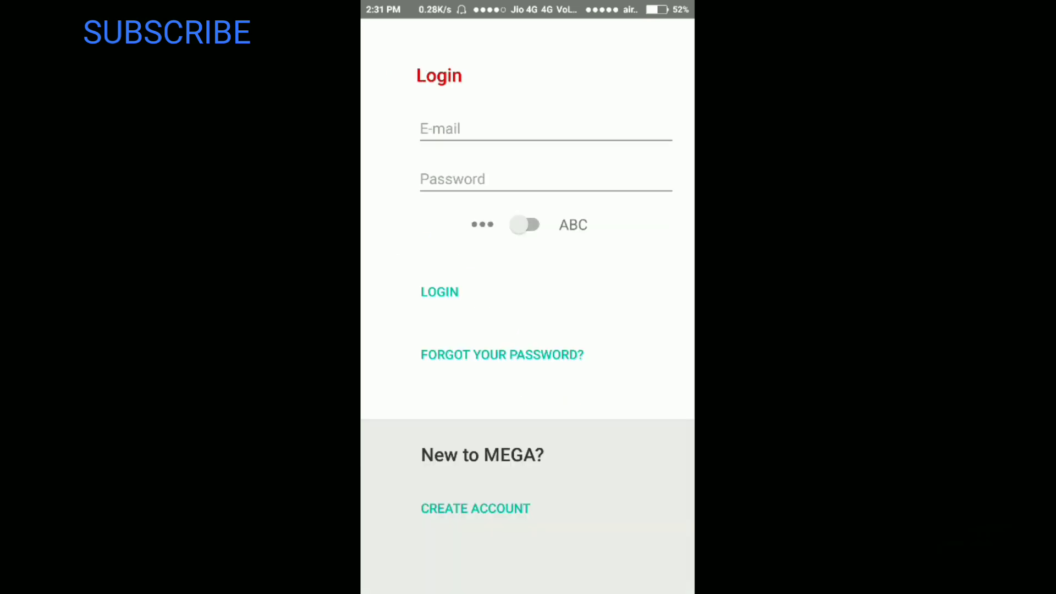
{"action": "left_click", "coordinate": [585, 124]}
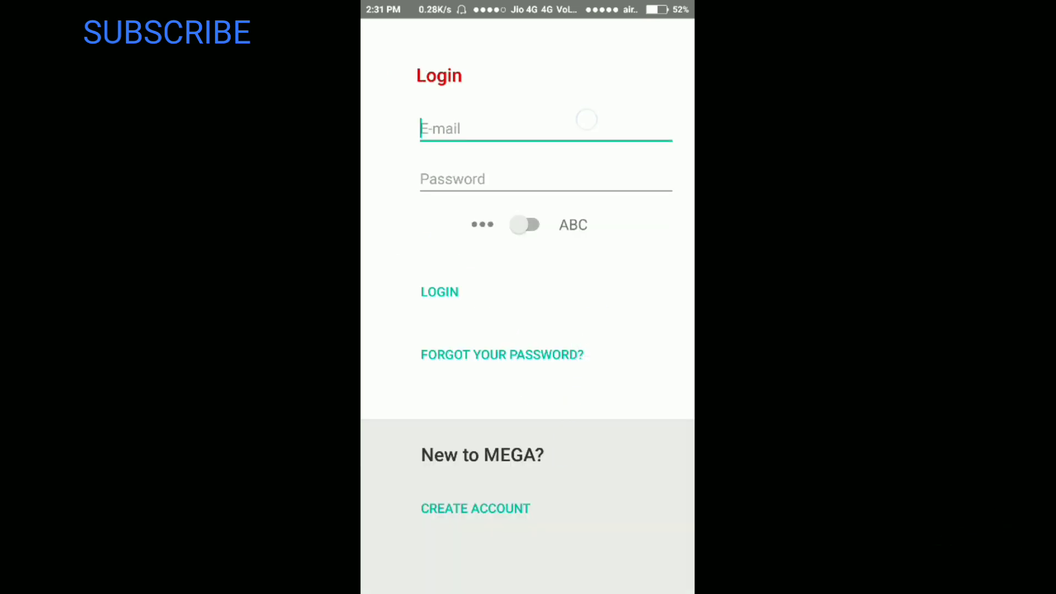
{"action": "type", "text": "pra"}
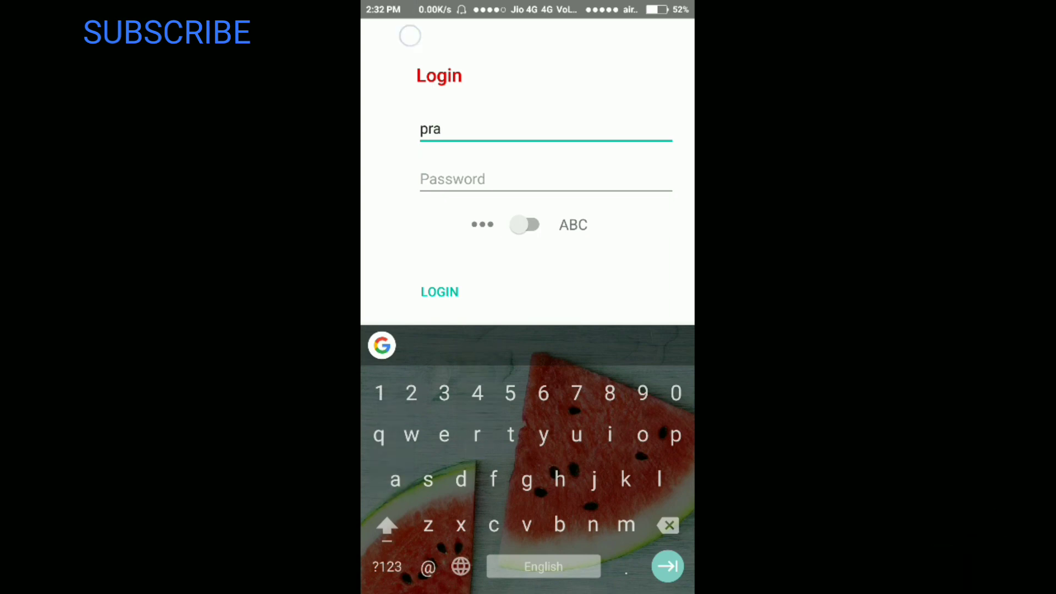
Check the notification shade, then leave MEGA for the home screen page with Chrome
{"action": "left_click_drag", "start_coordinate": [528, 8], "coordinate": [528, 330]}
{"action": "left_click", "coordinate": [551, 222]}
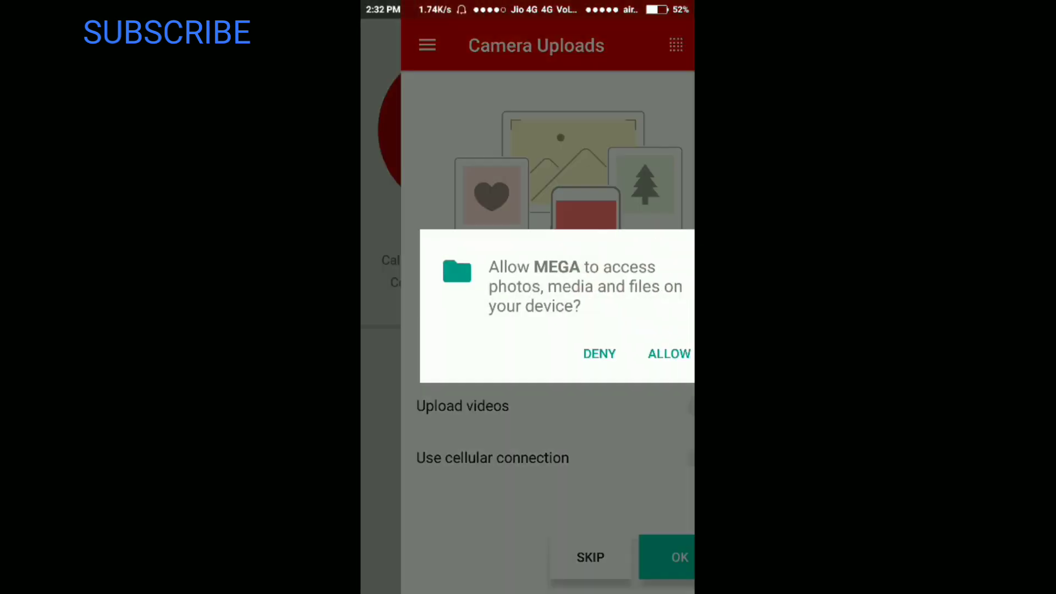
{"action": "left_click_drag", "start_coordinate": [528, 9], "coordinate": [528, 247]}
{"action": "left_click_drag", "start_coordinate": [528, 125], "coordinate": [528, 330]}
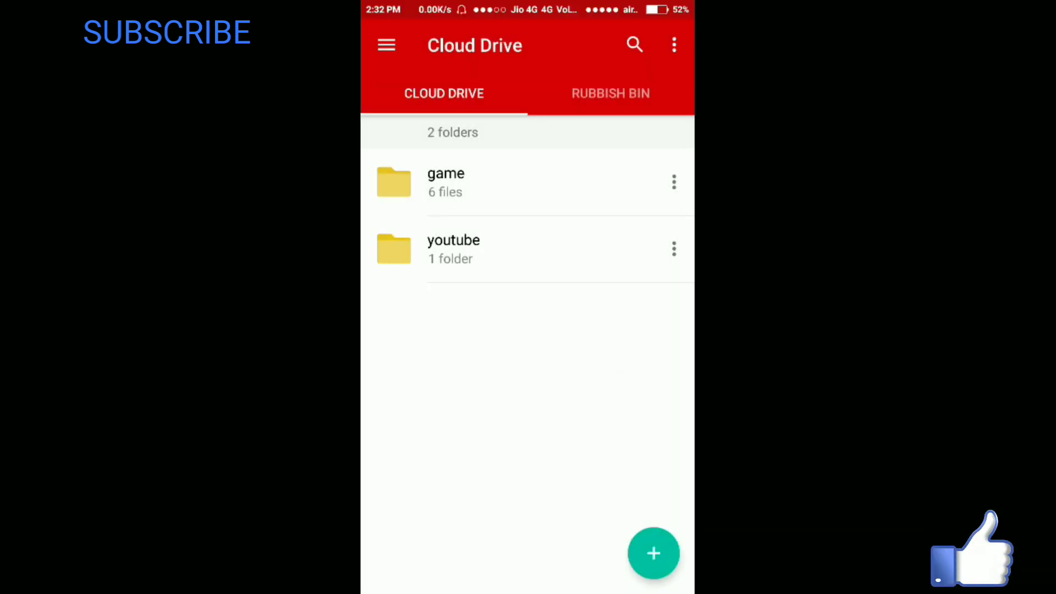
{"action": "left_click_drag", "start_coordinate": [528, 9], "coordinate": [528, 330]}
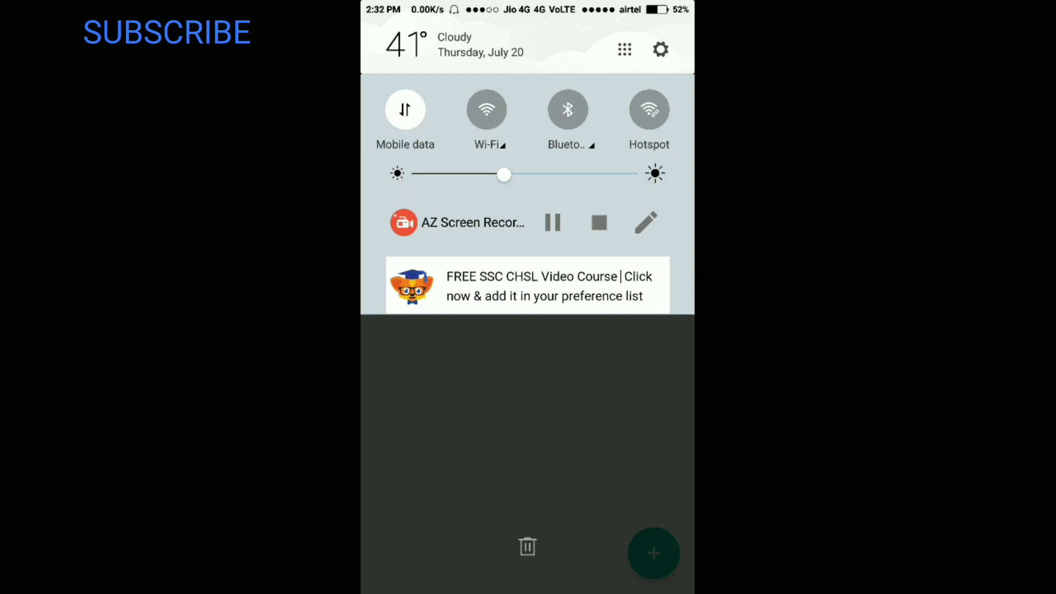
{"action": "left_click_drag", "start_coordinate": [572, 356], "coordinate": [573, 123]}
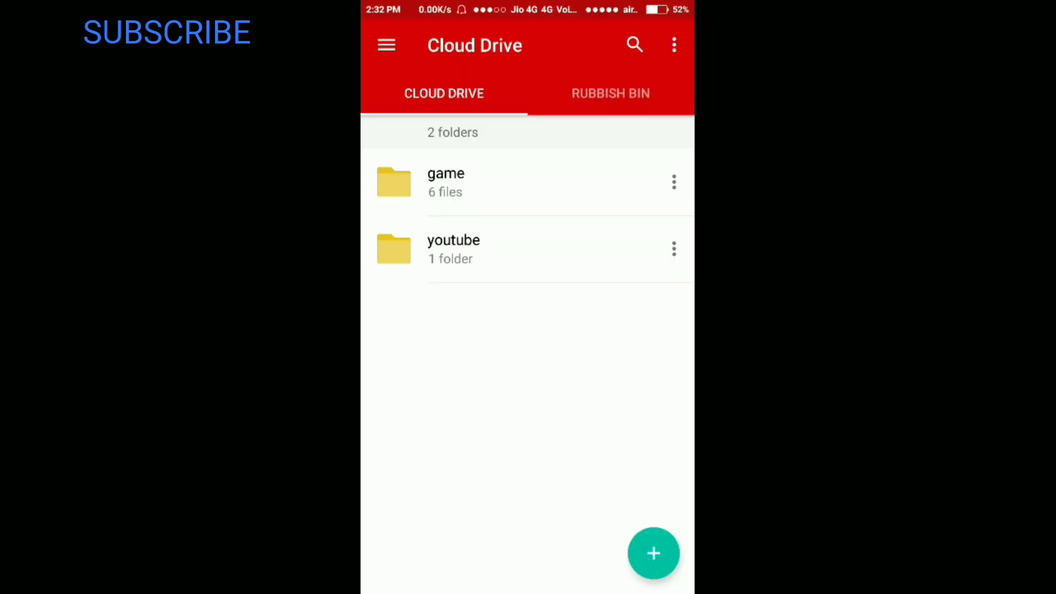
{"action": "key", "text": "Home"}
{"action": "left_click_drag", "start_coordinate": [413, 372], "coordinate": [644, 371]}
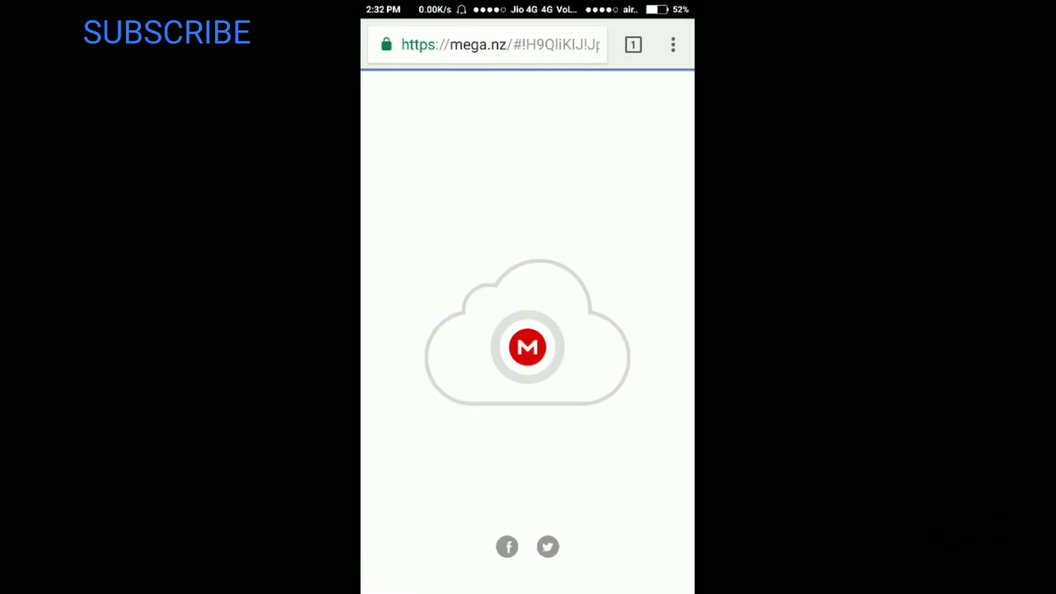
Load the mega.nz link for TOMRAIN.part1.rar in Chrome and send it to the MEGA app
{"action": "left_click", "coordinate": [446, 48]}
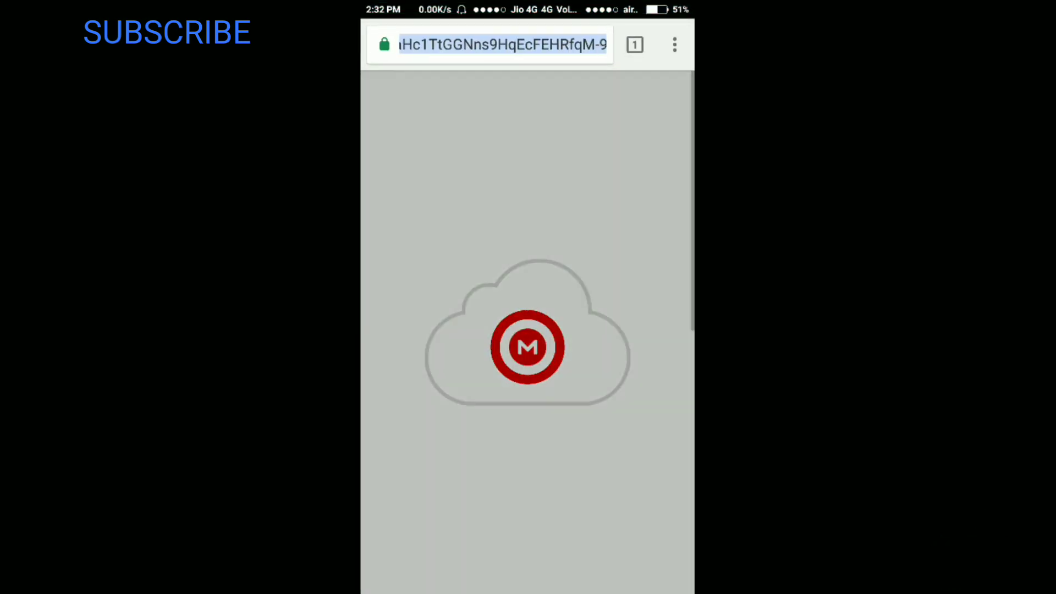
{"action": "key", "text": "Escape"}
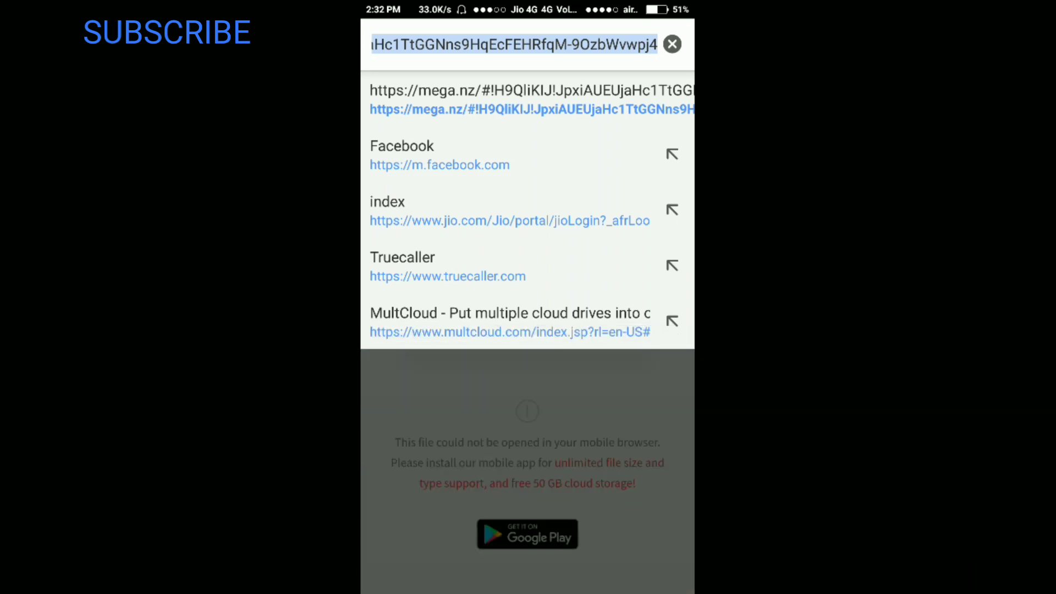
{"action": "key", "text": "Escape"}
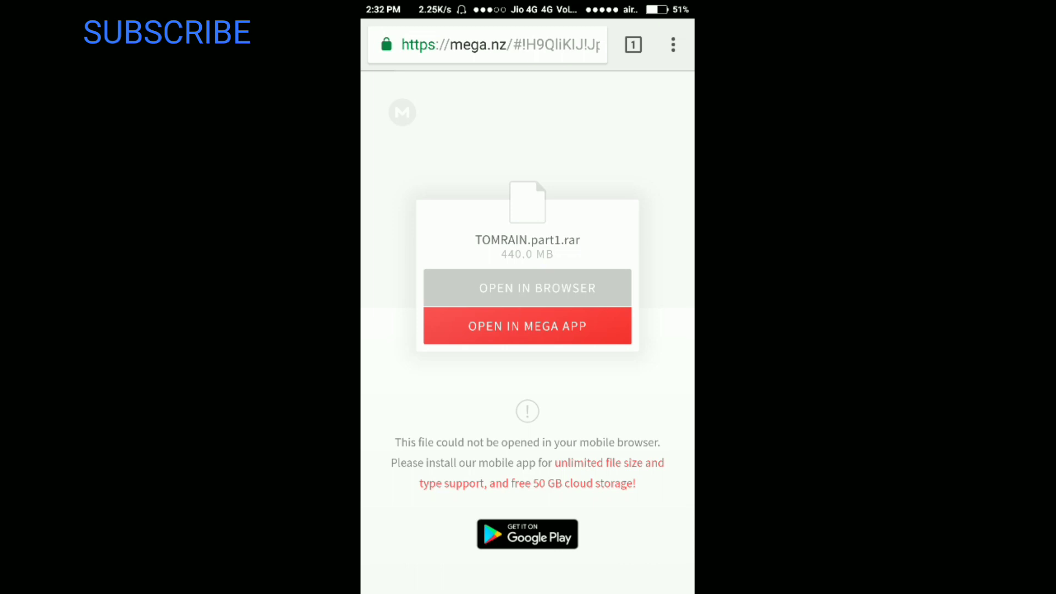
{"action": "left_click", "coordinate": [554, 330]}
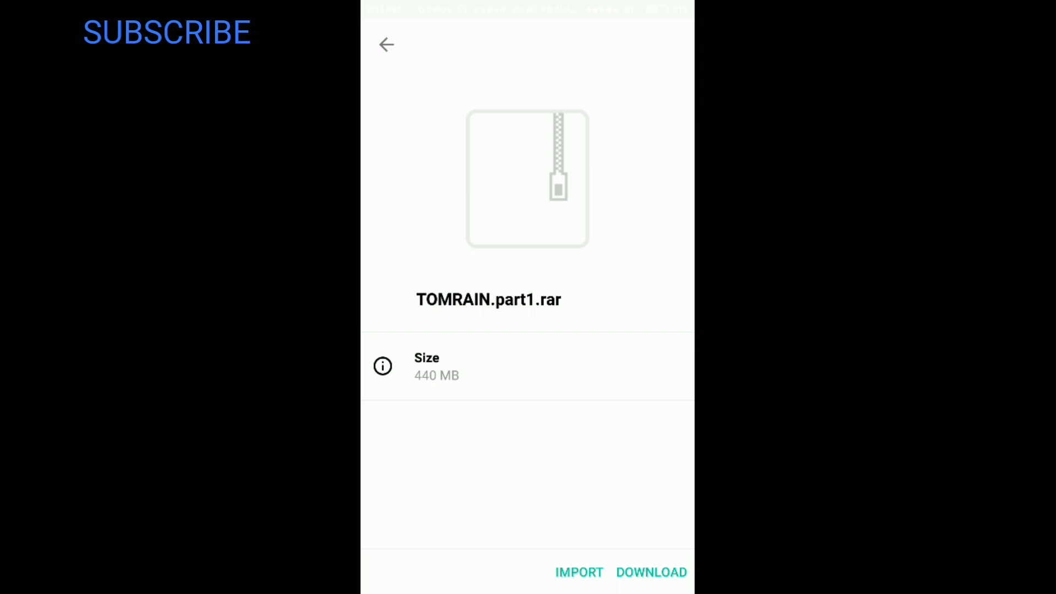
Import TOMRAIN.part1.rar (440 MB) into the Cloud Drive root beside game and youtube
{"action": "left_click", "coordinate": [579, 572]}
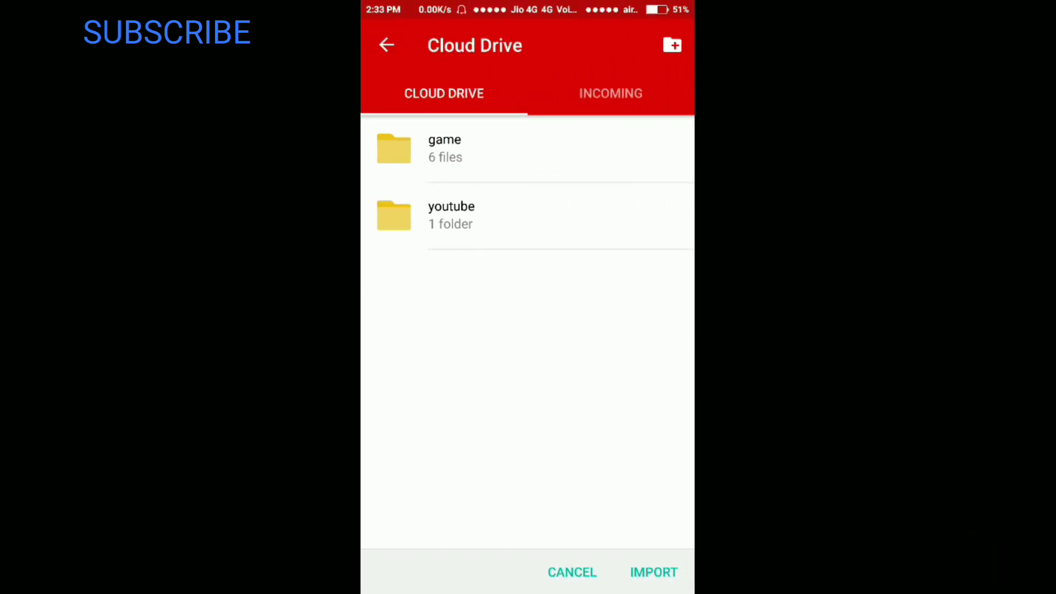
{"action": "left_click", "coordinate": [654, 572]}
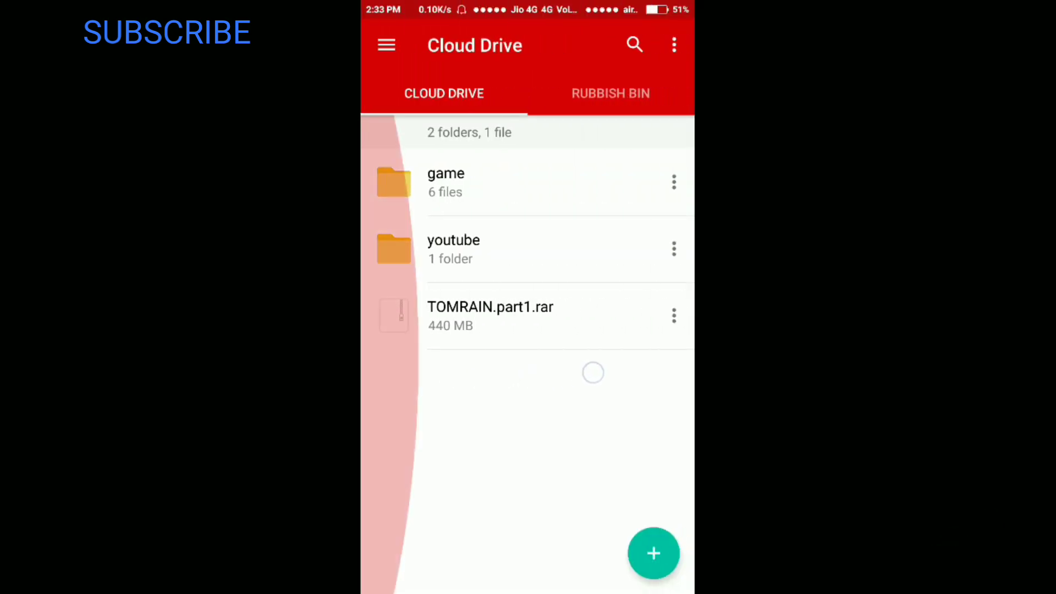
{"action": "left_click_drag", "start_coordinate": [486, 380], "coordinate": [651, 356]}
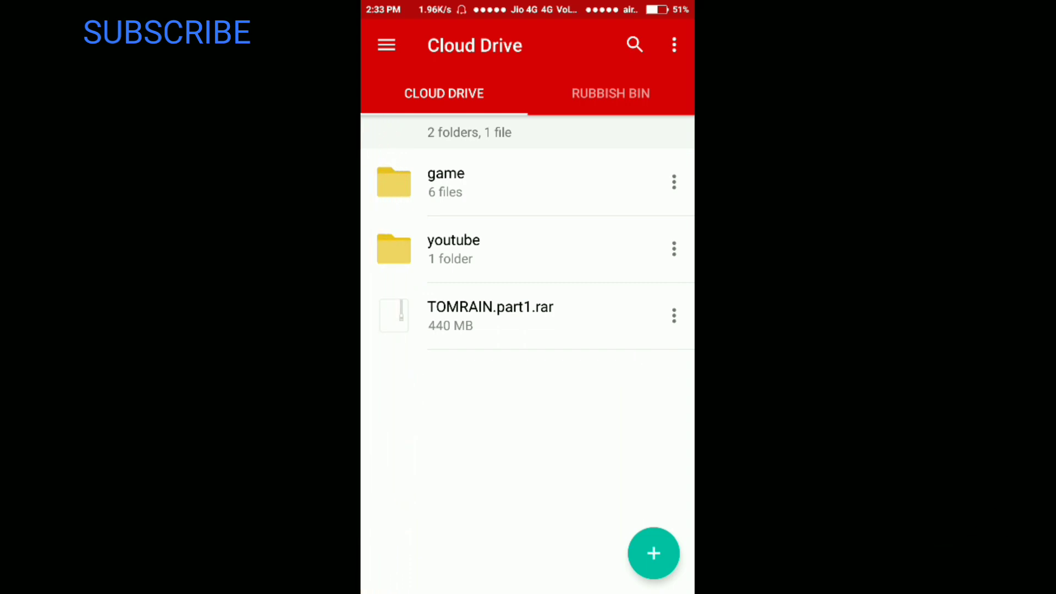
{"action": "left_click", "coordinate": [528, 404]}
Browse youtube > YouTube, peek at a video's Open with IDM+ chooser, cancel and go back
{"action": "left_click", "coordinate": [572, 444]}
{"action": "left_click", "coordinate": [453, 249]}
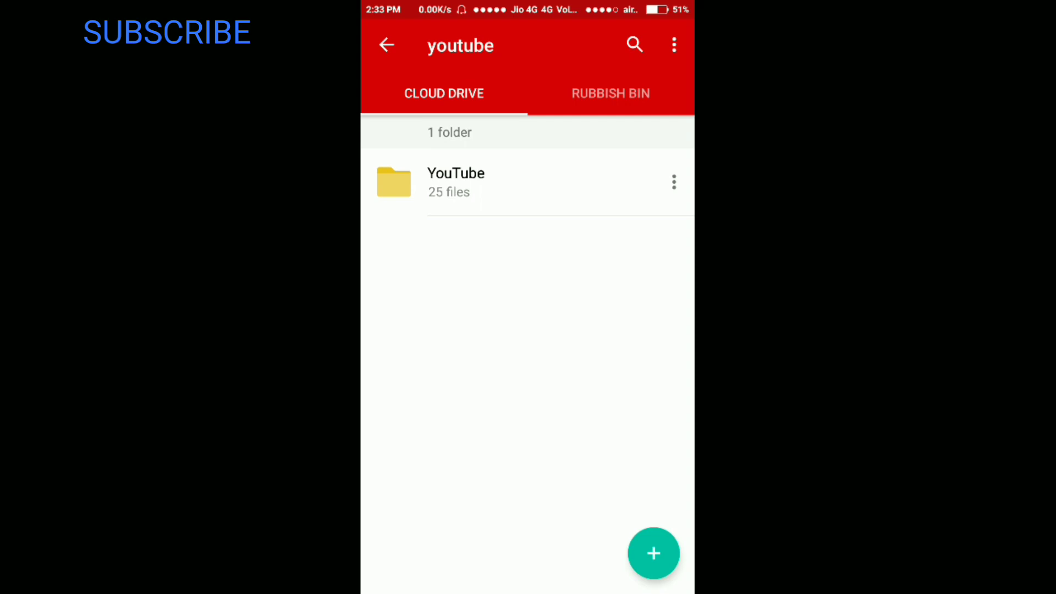
{"action": "left_click", "coordinate": [597, 195]}
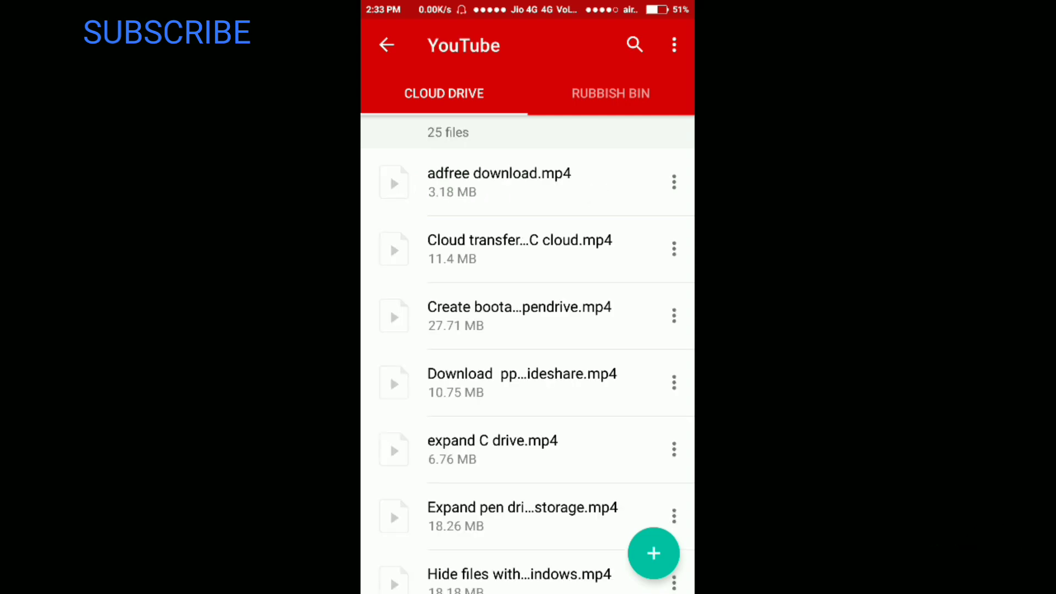
{"action": "left_click", "coordinate": [499, 181]}
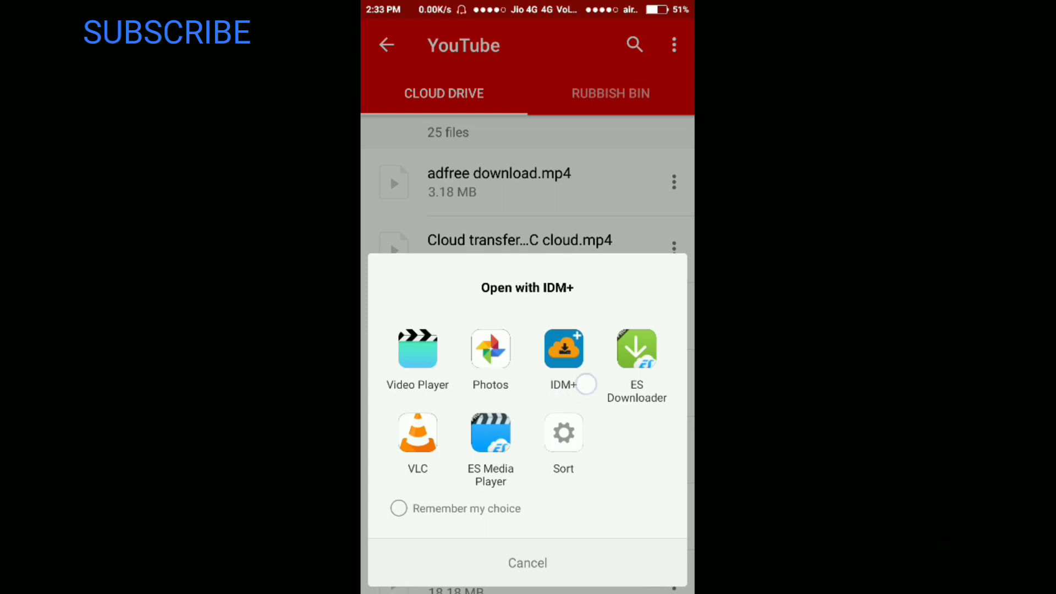
{"action": "scroll", "coordinate": [526, 408], "scroll_direction": "right", "scroll_amount": 1}
{"action": "left_click", "coordinate": [571, 562]}
{"action": "key", "text": "Escape"}
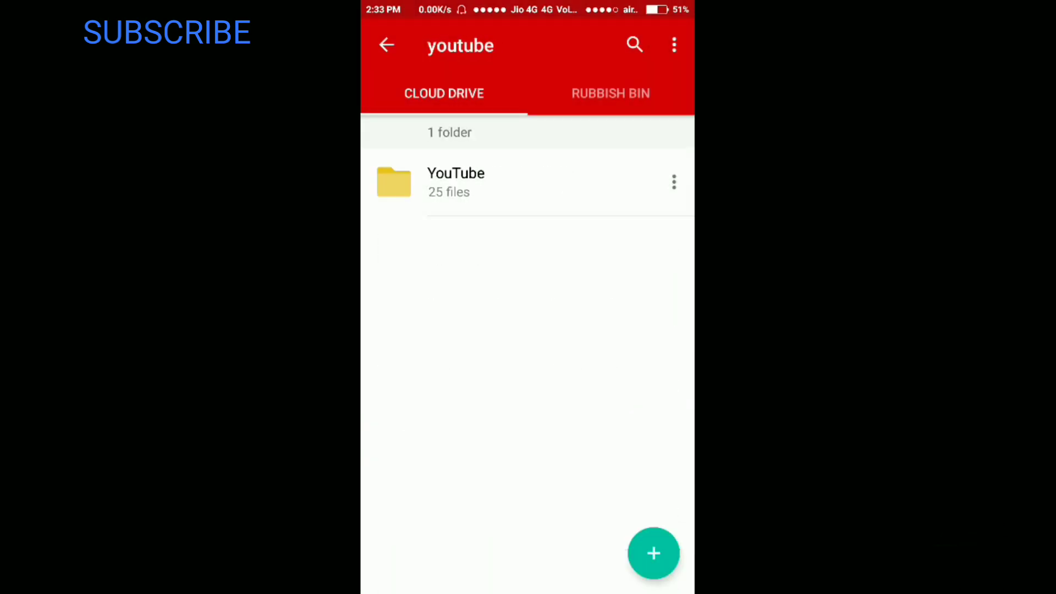
Back at the Cloud Drive root, open TOMRAIN.part1.rar to bring up the 440 MB download prompt
{"action": "key", "text": "Escape"}
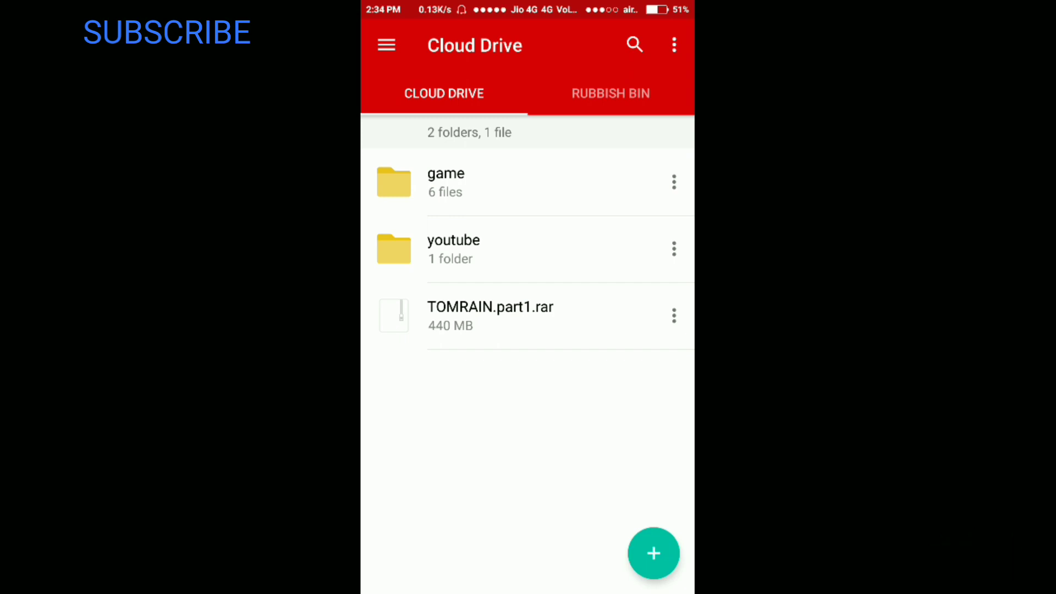
{"action": "left_click", "coordinate": [607, 325]}
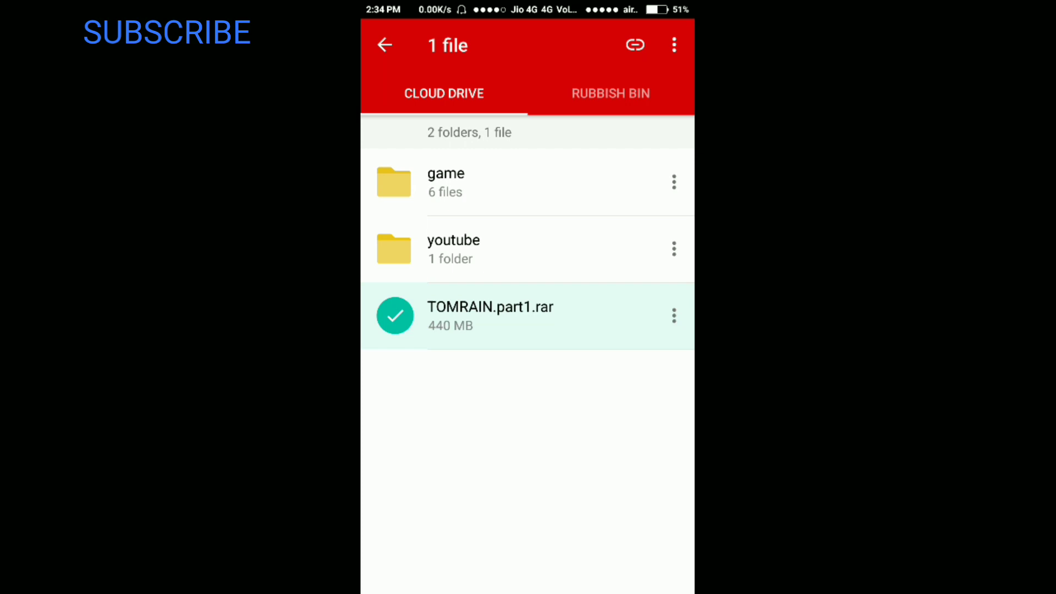
{"action": "left_click", "coordinate": [388, 44]}
{"action": "left_click", "coordinate": [584, 321]}
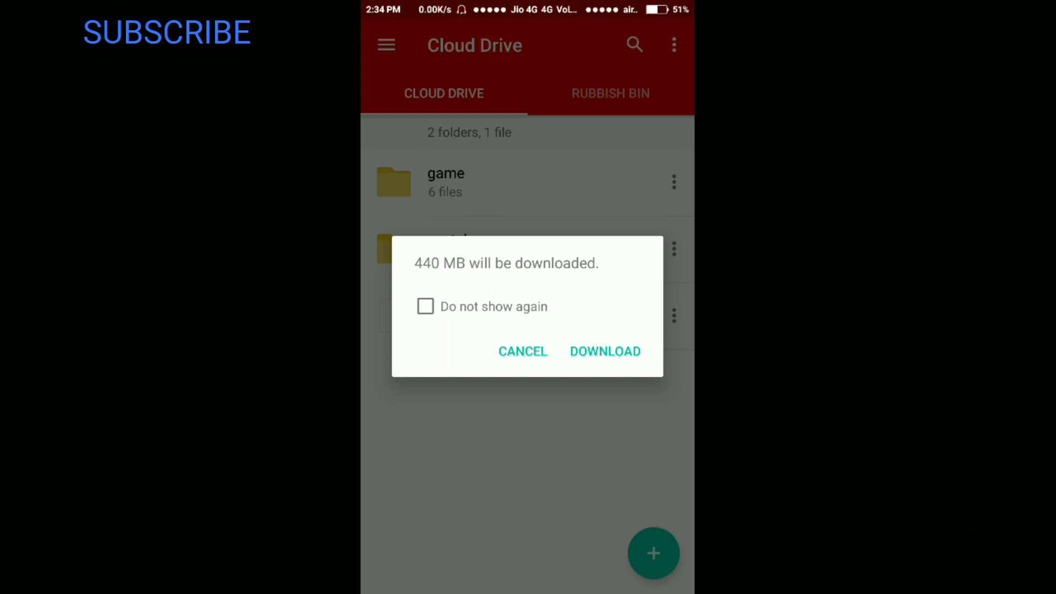
Cancel the download prompt and rename TOMRAIN.part1.rar to TOMRAIN.part1.mp4
{"action": "left_click", "coordinate": [605, 351]}
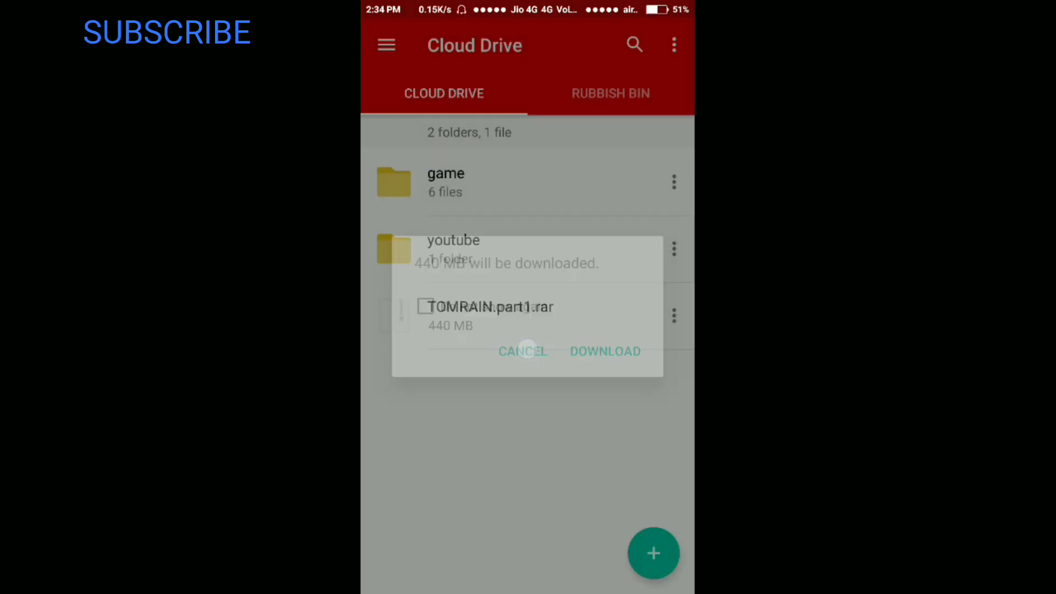
{"action": "left_click", "coordinate": [613, 322]}
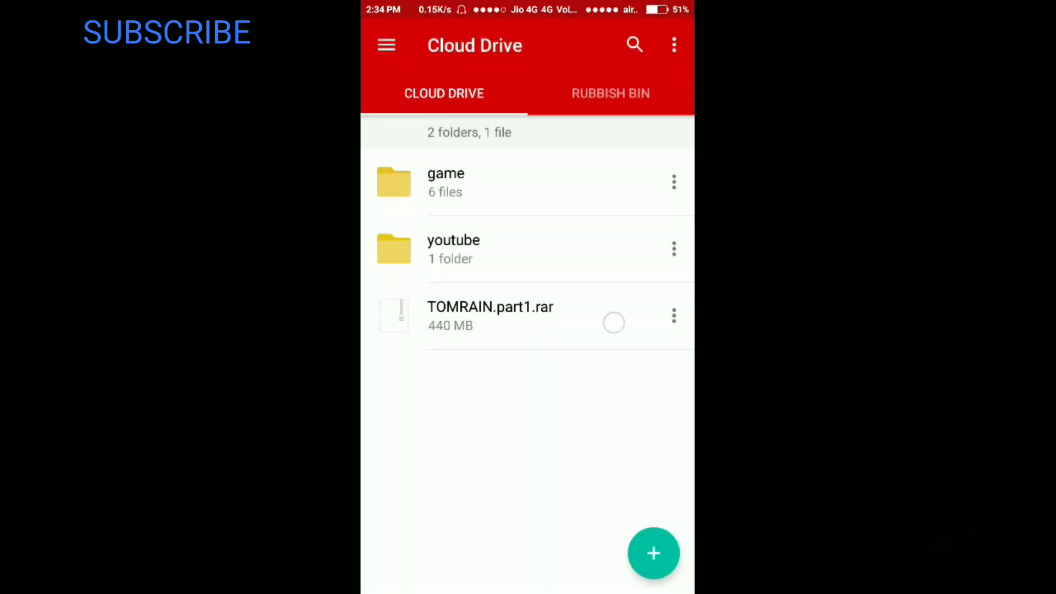
{"action": "left_click", "coordinate": [674, 45]}
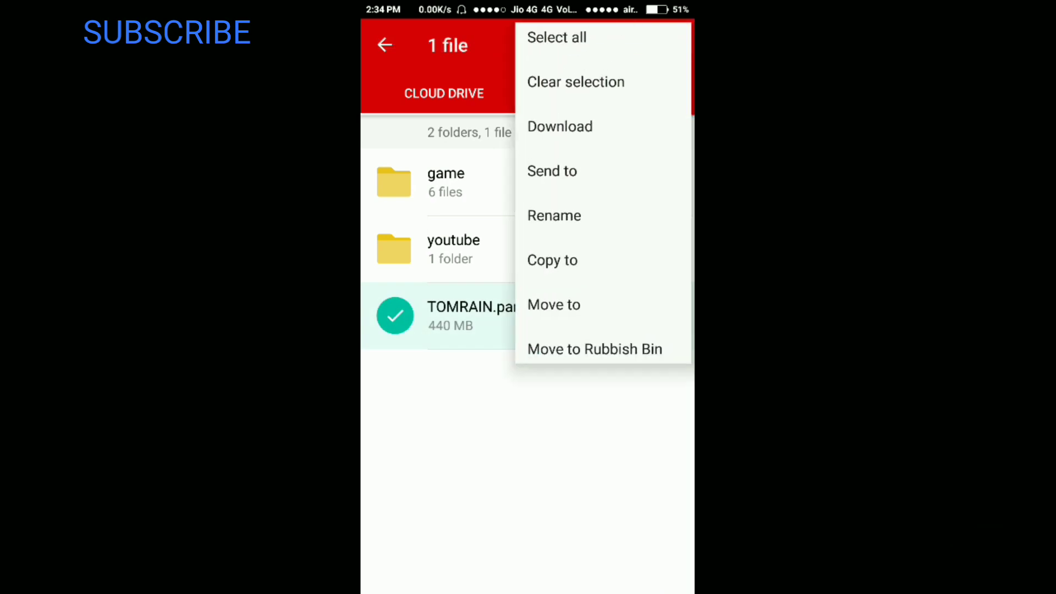
{"action": "left_click", "coordinate": [577, 222]}
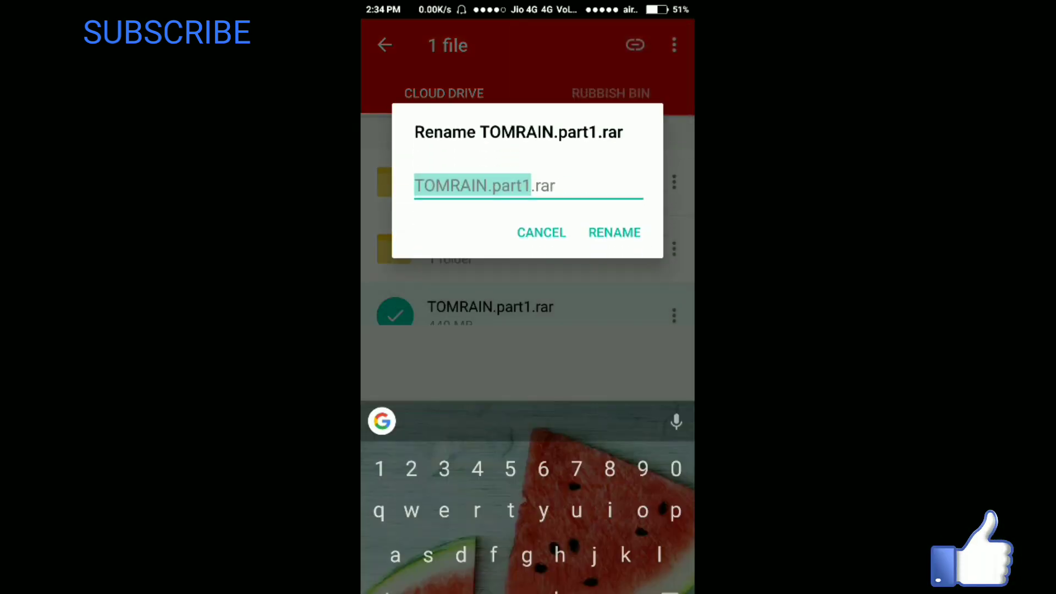
{"action": "left_click", "coordinate": [555, 177]}
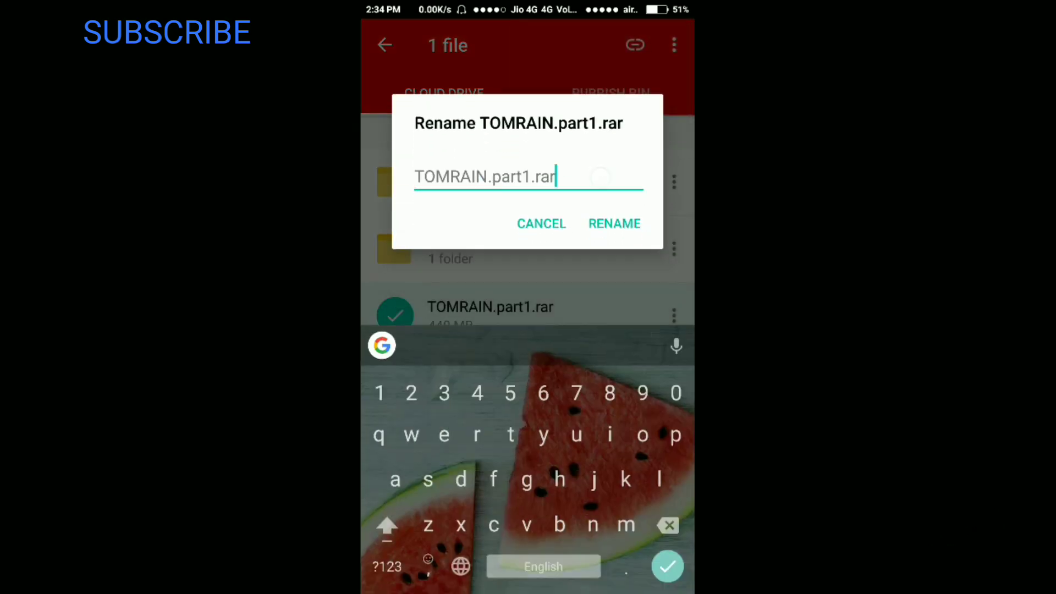
{"action": "key", "text": "BackSpace"}
{"action": "key", "text": "BackSpace"}
{"action": "type", "text": "mp"}
{"action": "type", "text": "4"}
{"action": "left_click", "coordinate": [617, 223]}
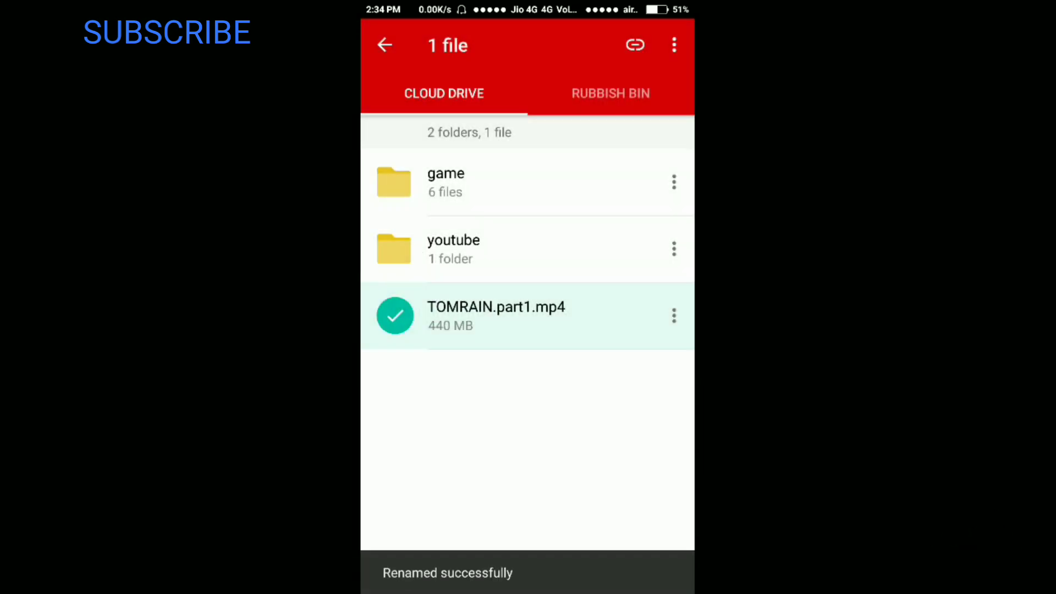
{"action": "left_click", "coordinate": [385, 45]}
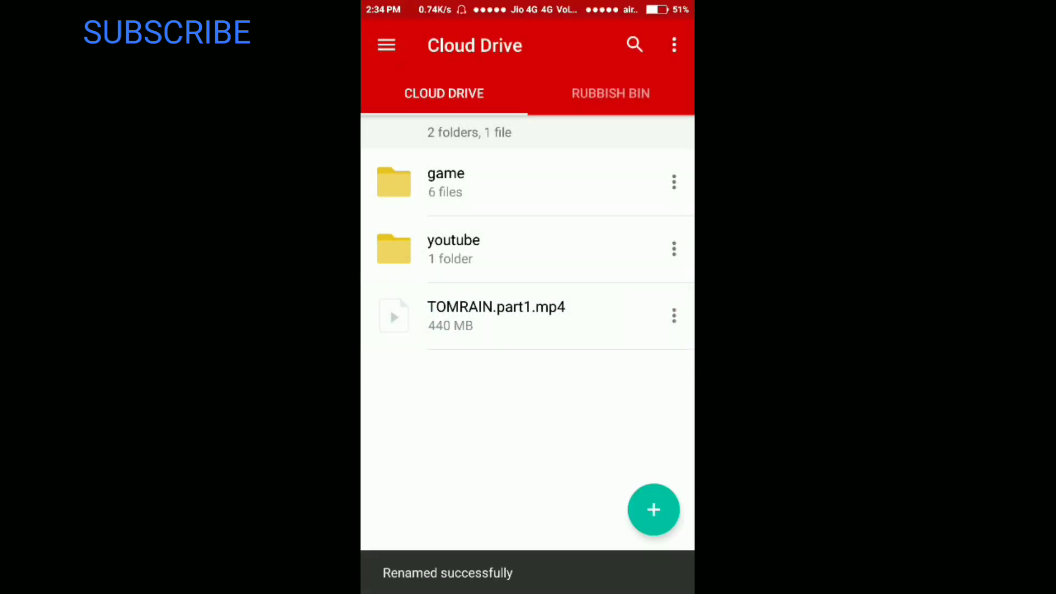
Open TOMRAIN.part1.mp4 and hand it to IDM+ from the Open with chooser
{"action": "left_click", "coordinate": [495, 316]}
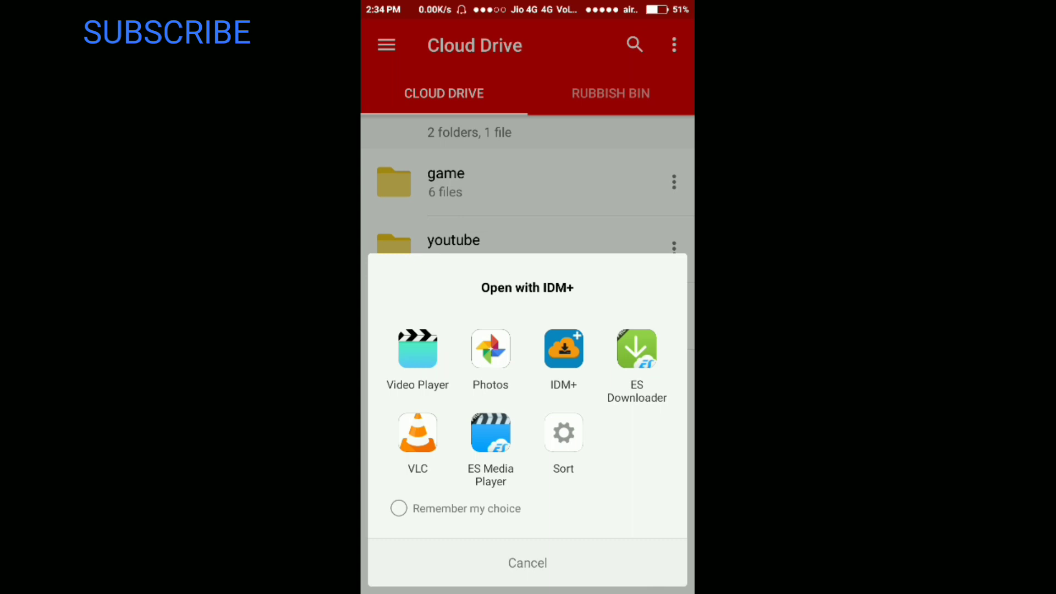
{"action": "left_click", "coordinate": [564, 349]}
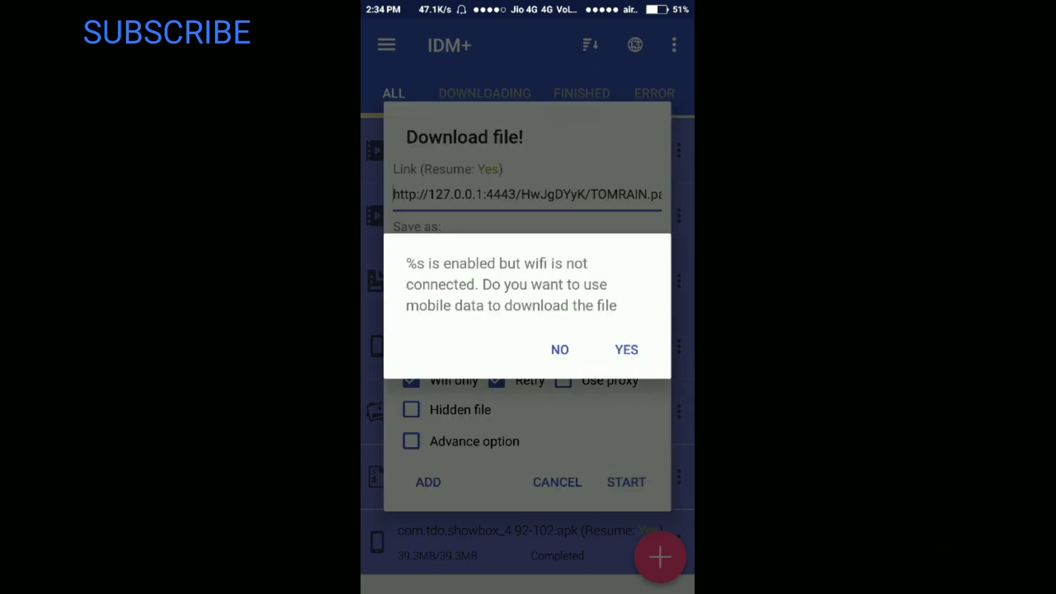
Start the 440 MB download over mobile data, adding it as a numbered duplicate
{"action": "left_click", "coordinate": [626, 350]}
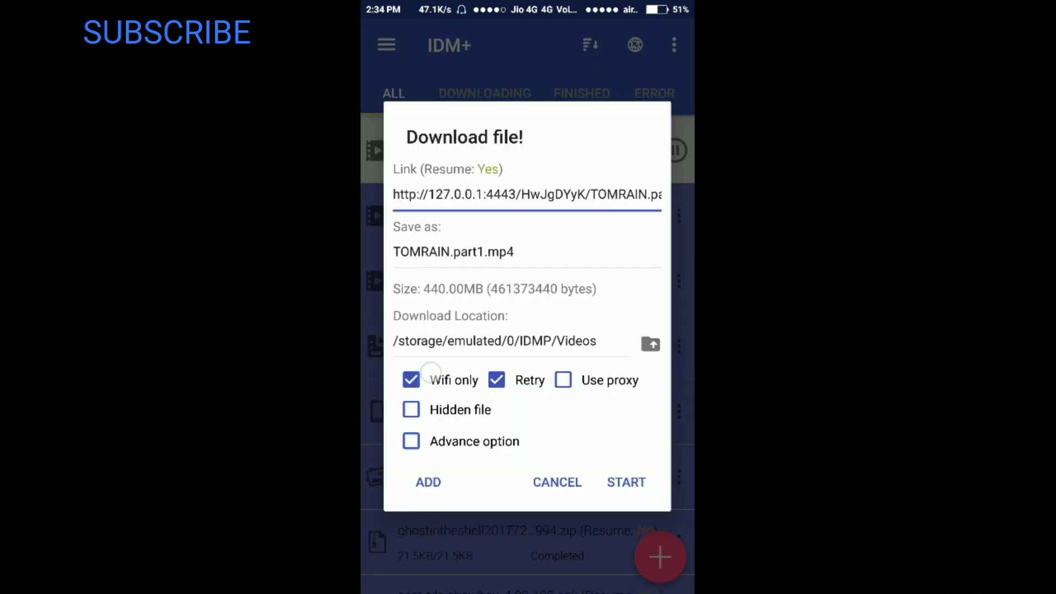
{"action": "left_click", "coordinate": [626, 482]}
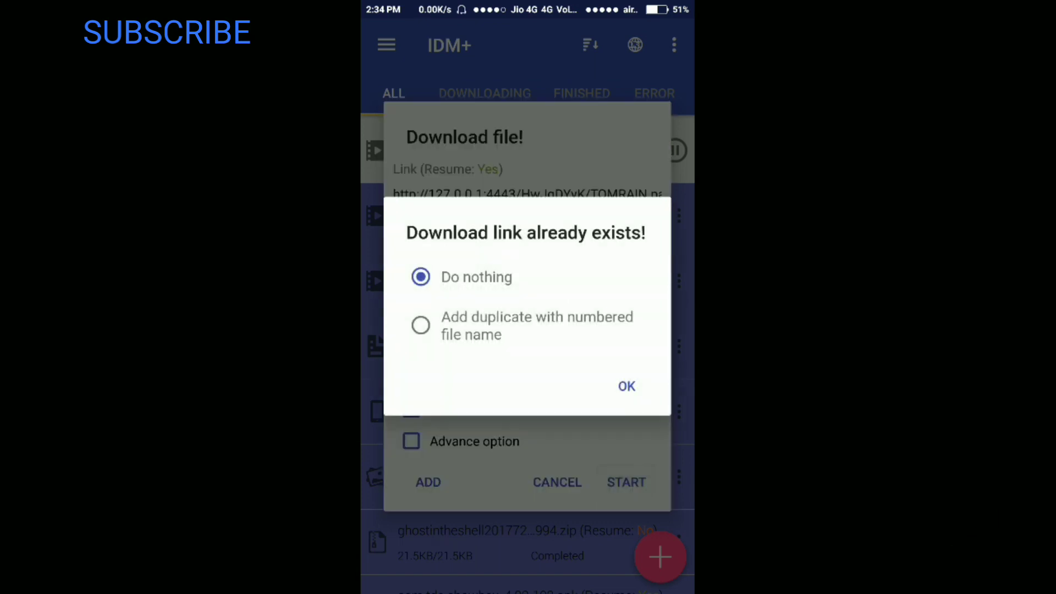
{"action": "left_click", "coordinate": [503, 326]}
{"action": "left_click", "coordinate": [627, 386]}
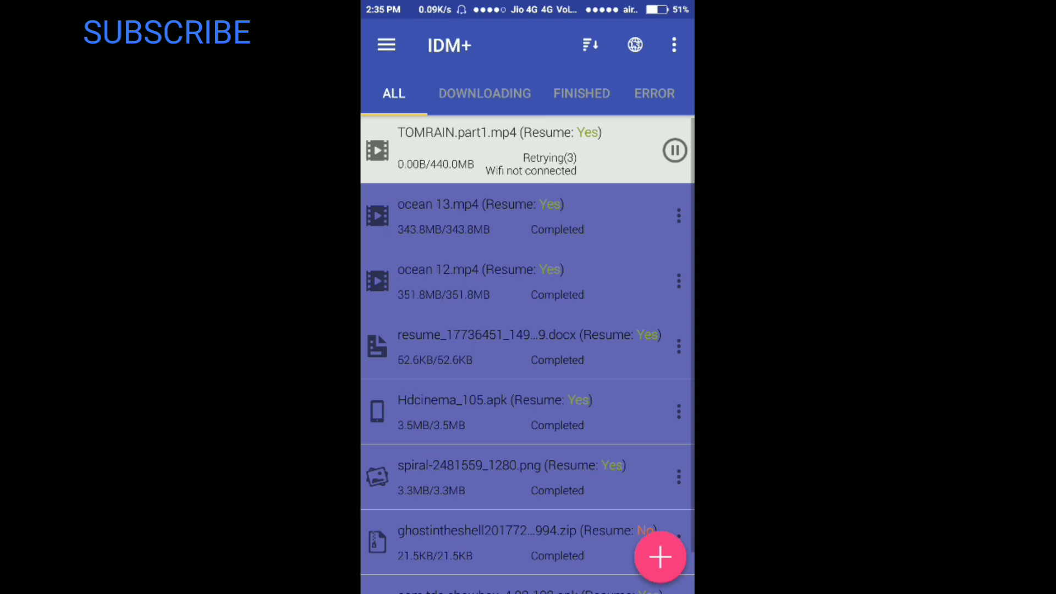
Pause the retrying download, restart it, and pause it again without Wi-Fi
{"action": "left_click", "coordinate": [676, 150]}
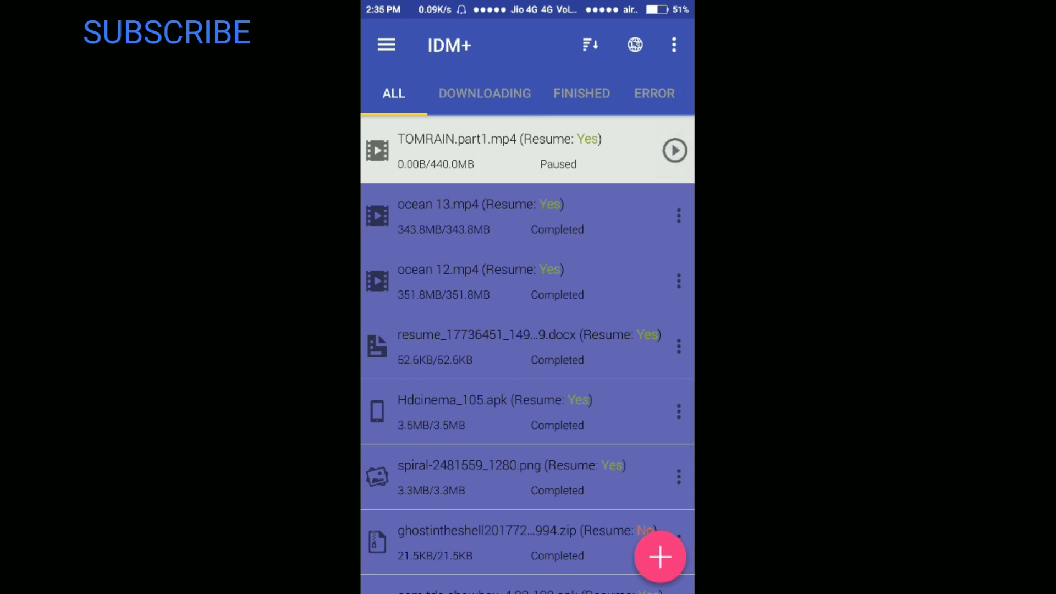
{"action": "left_click", "coordinate": [675, 149]}
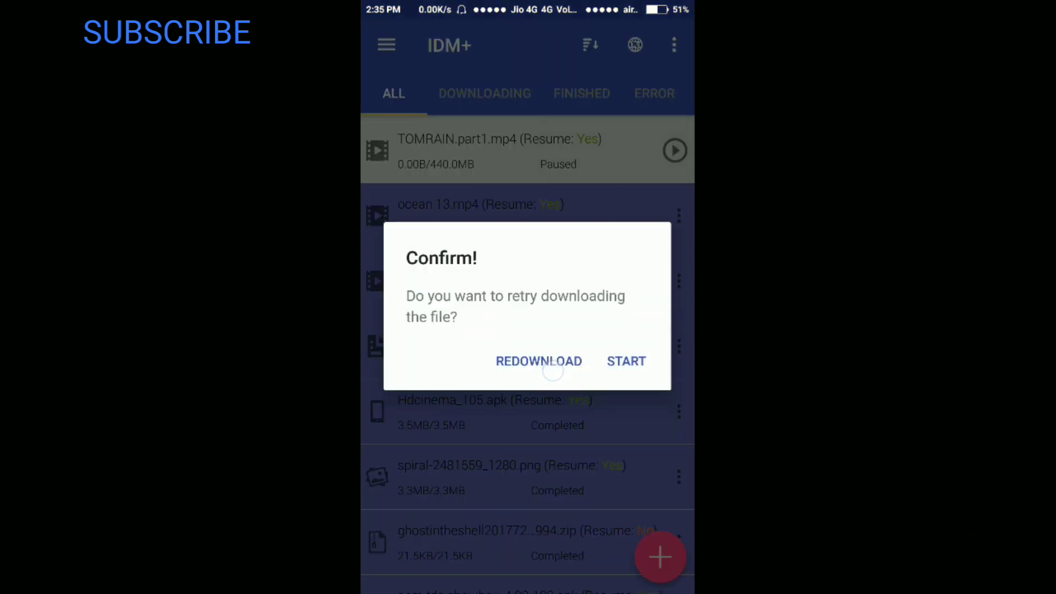
{"action": "left_click", "coordinate": [626, 361]}
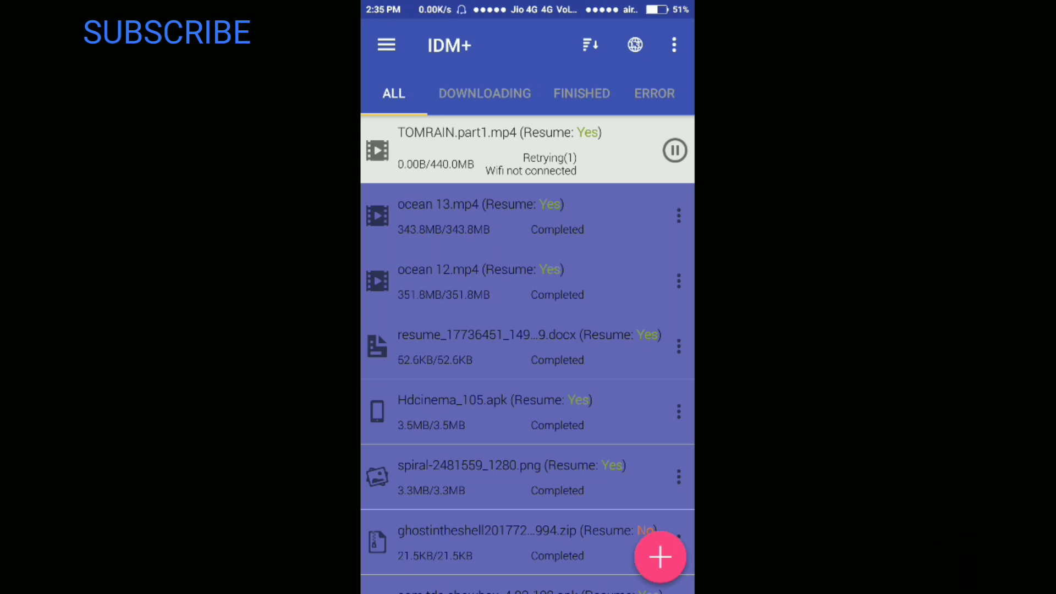
{"action": "left_click", "coordinate": [675, 151]}
Restart TOMRAIN.part1.mp4 with Wifi only unchecked, overwriting the existing file so downloading begins
{"action": "left_click", "coordinate": [386, 45]}
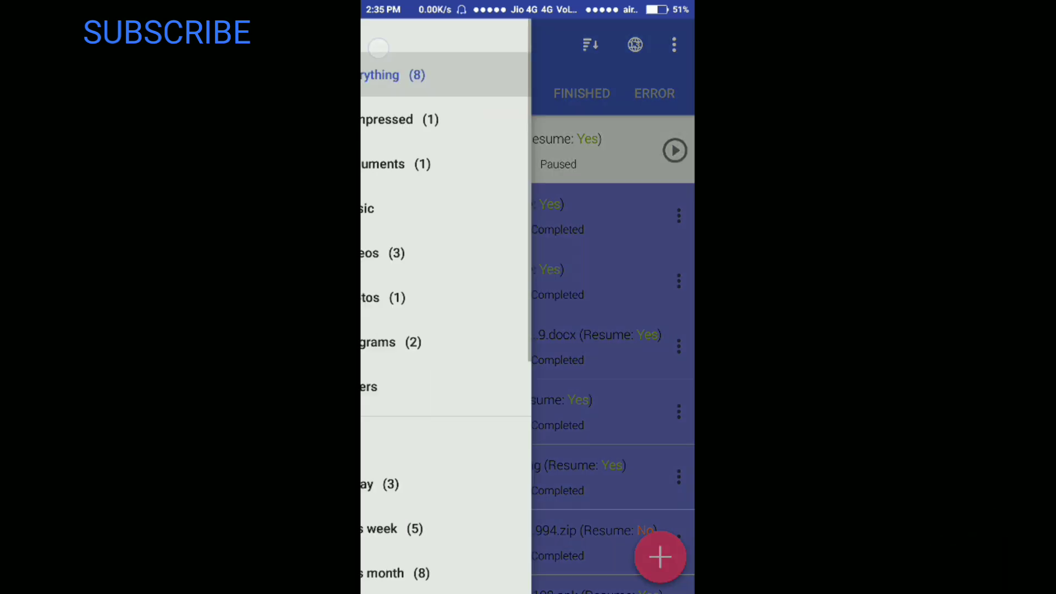
{"action": "scroll", "coordinate": [495, 330], "scroll_direction": "down", "scroll_amount": 5}
{"action": "scroll", "coordinate": [571, 329], "scroll_direction": "down", "scroll_amount": 2}
{"action": "left_click_drag", "start_coordinate": [571, 328], "coordinate": [495, 388]}
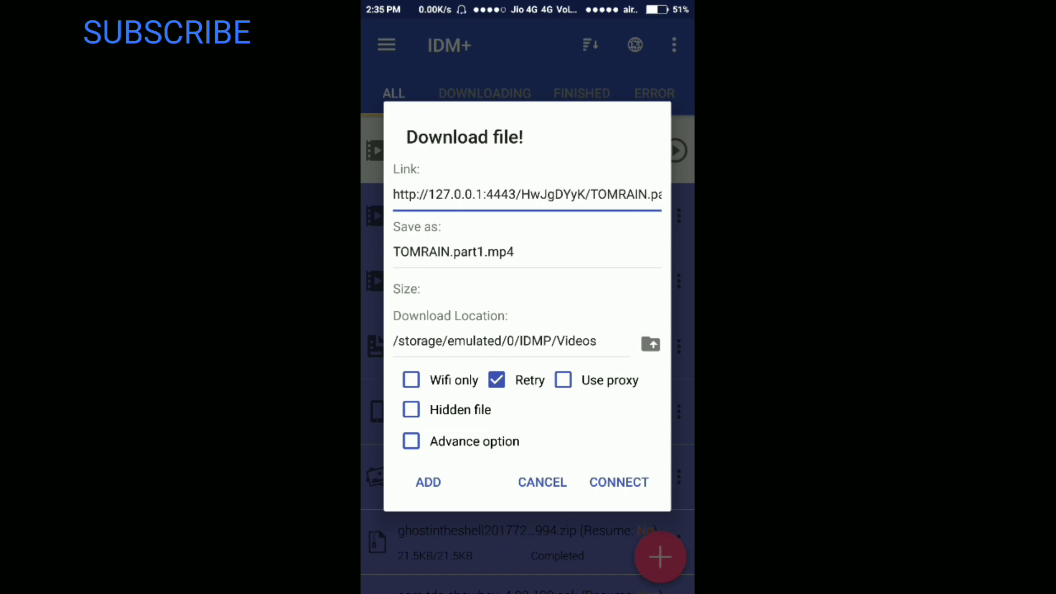
{"action": "left_click", "coordinate": [625, 487]}
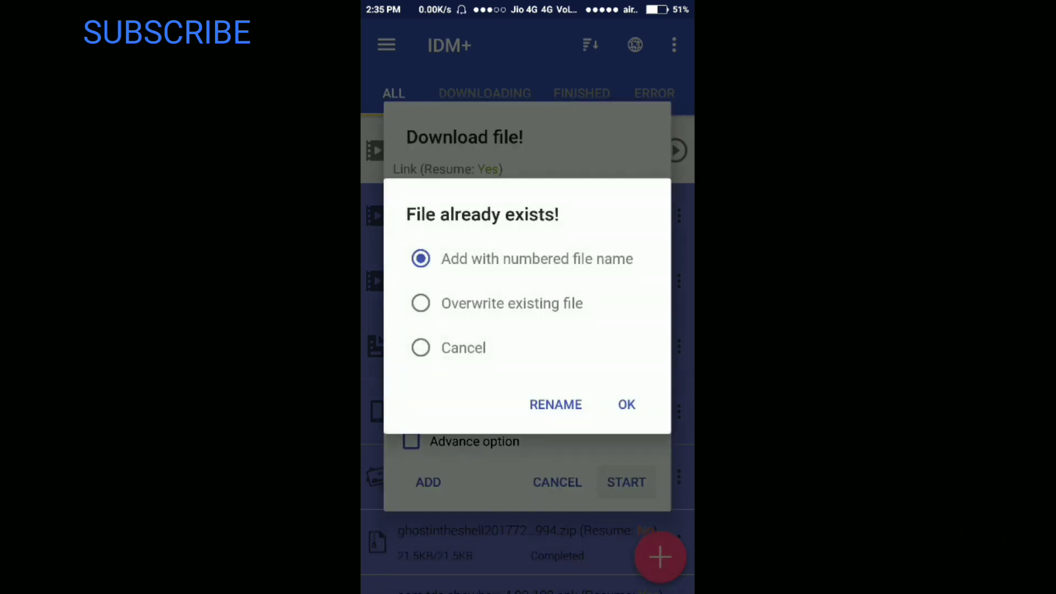
{"action": "left_click", "coordinate": [560, 304]}
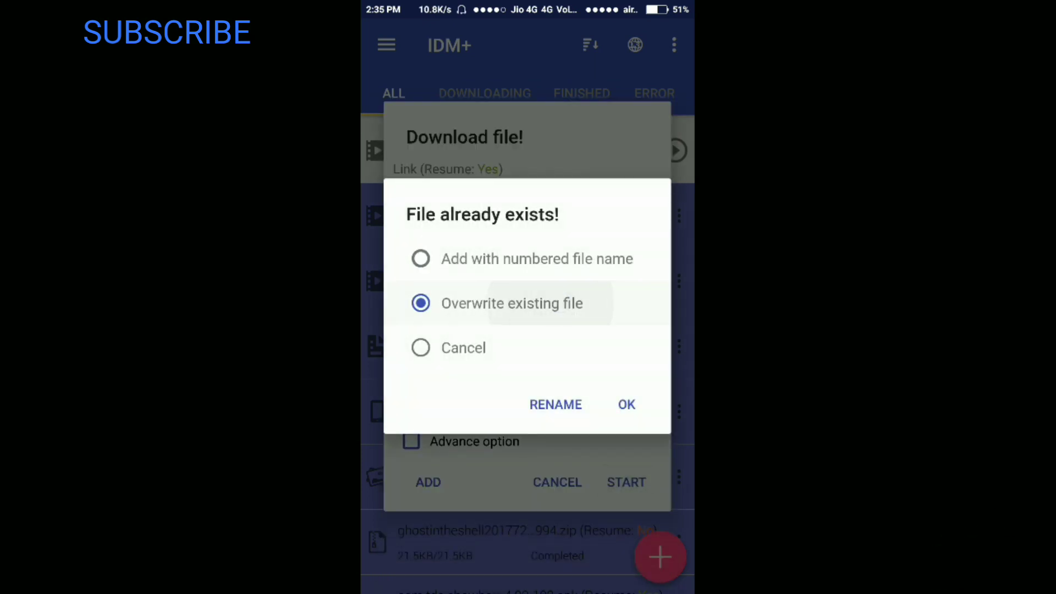
{"action": "left_click", "coordinate": [626, 404]}
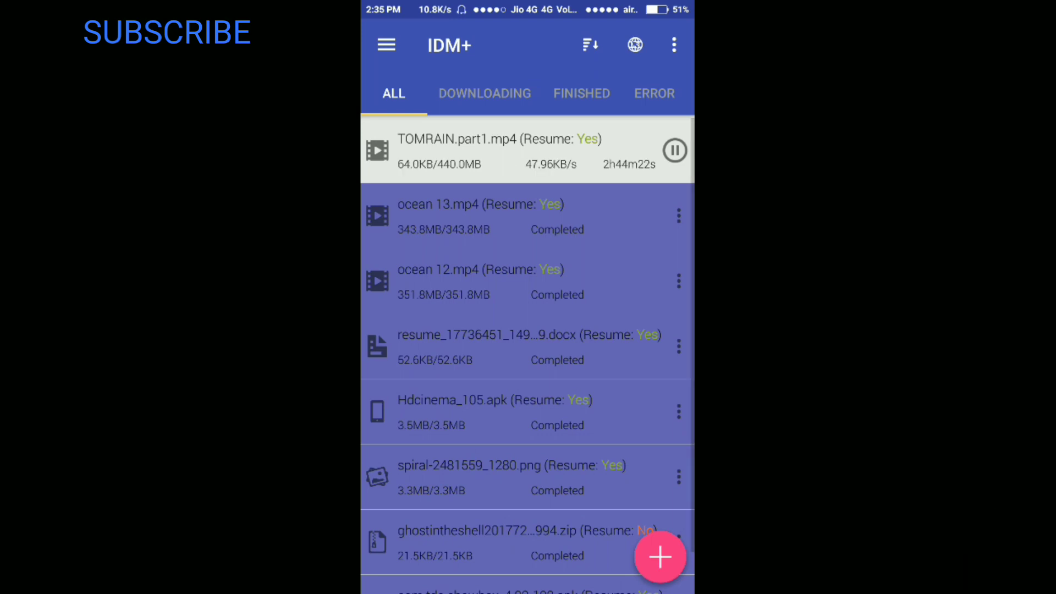
Pause TOMRAIN.part1.mp4 once it reaches about 6.0 MB of 440 MB
{"action": "left_click", "coordinate": [675, 150]}
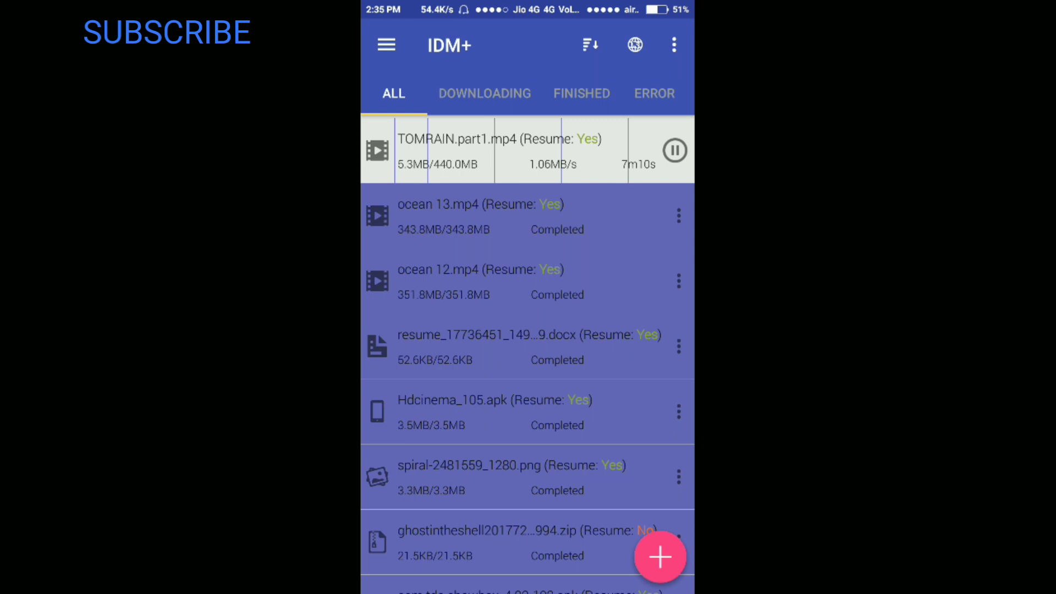
{"action": "left_click", "coordinate": [674, 150]}
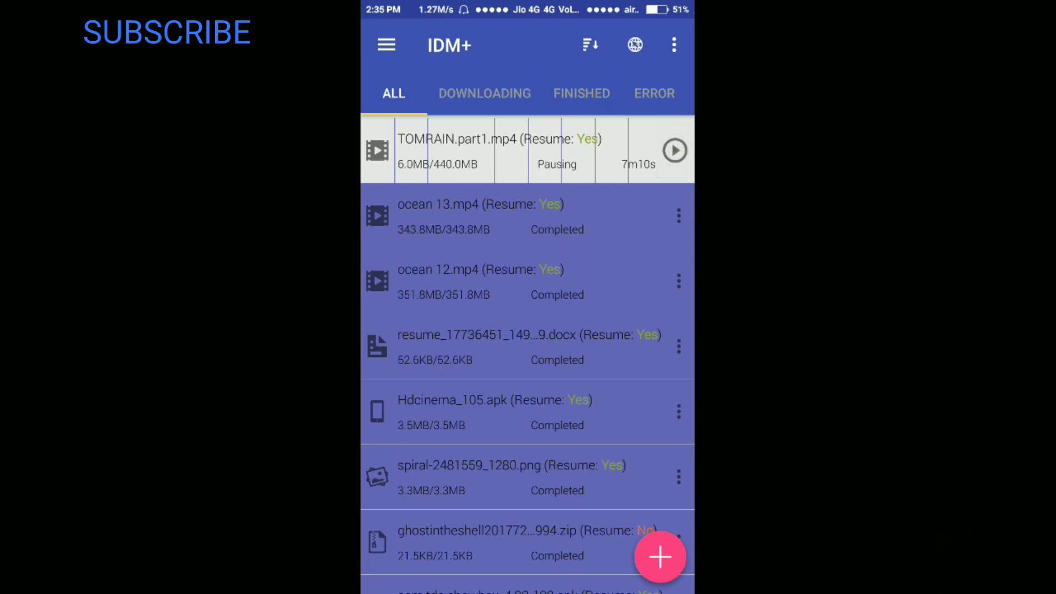
{"action": "key", "text": "alt+Tab"}
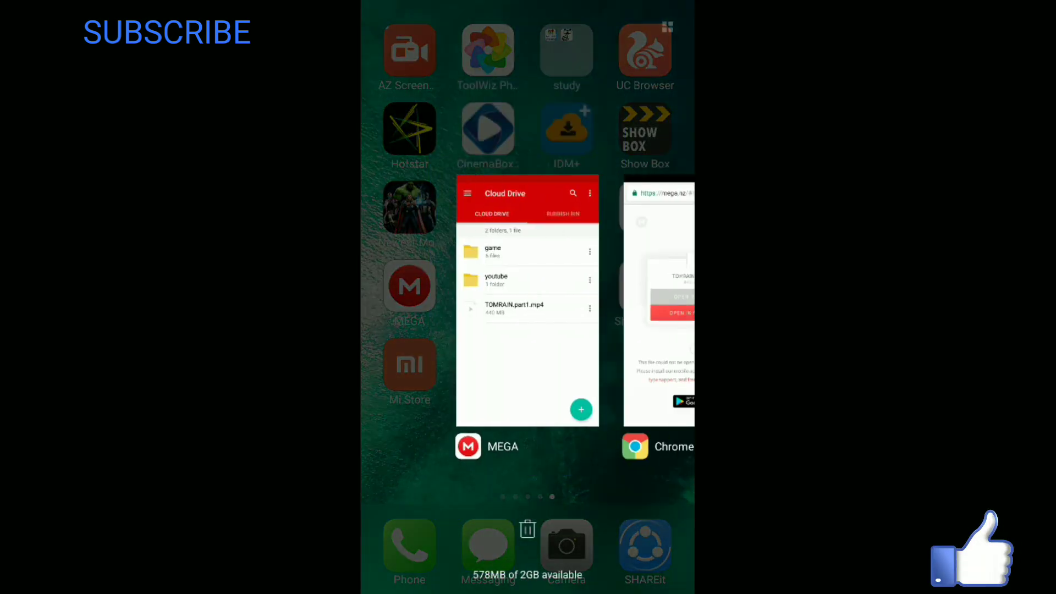
{"action": "left_click", "coordinate": [541, 364]}
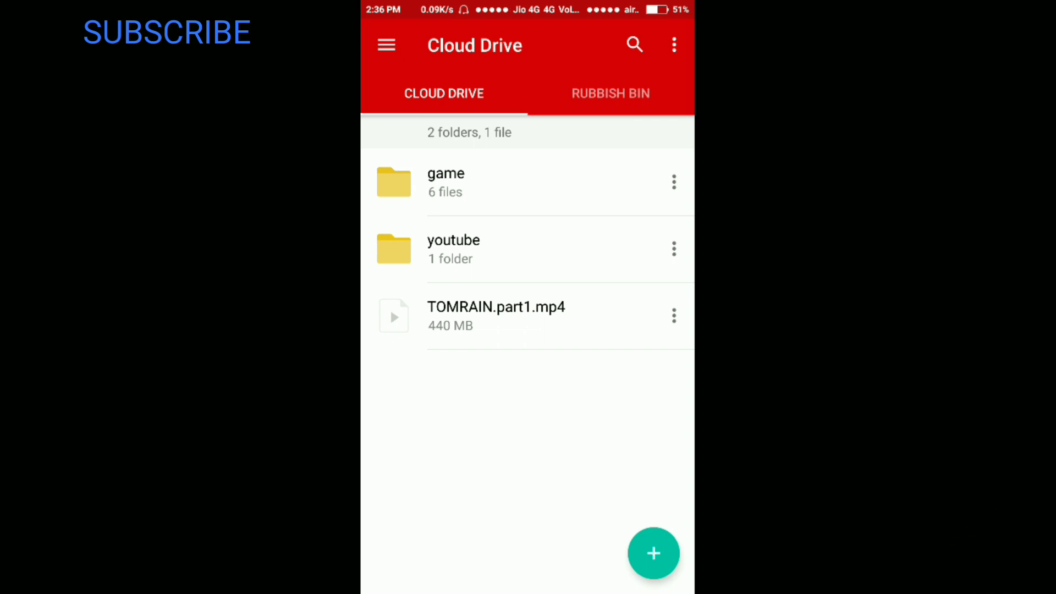
{"action": "key", "text": "alt+Tab"}
{"action": "left_click_drag", "start_coordinate": [621, 428], "coordinate": [454, 428]}
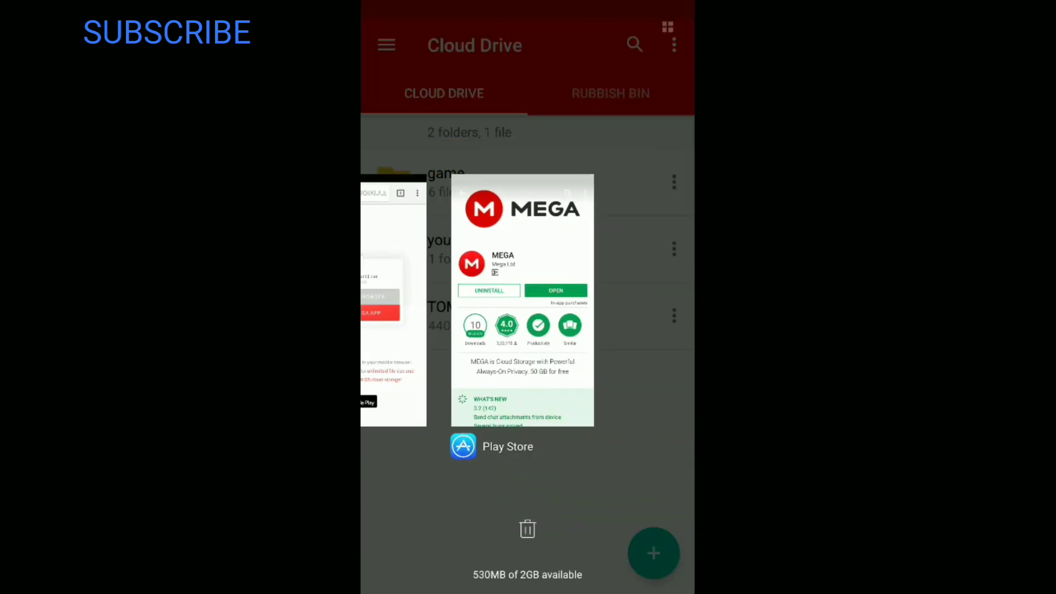
{"action": "key", "text": "Home"}
{"action": "left_click", "coordinate": [560, 128]}
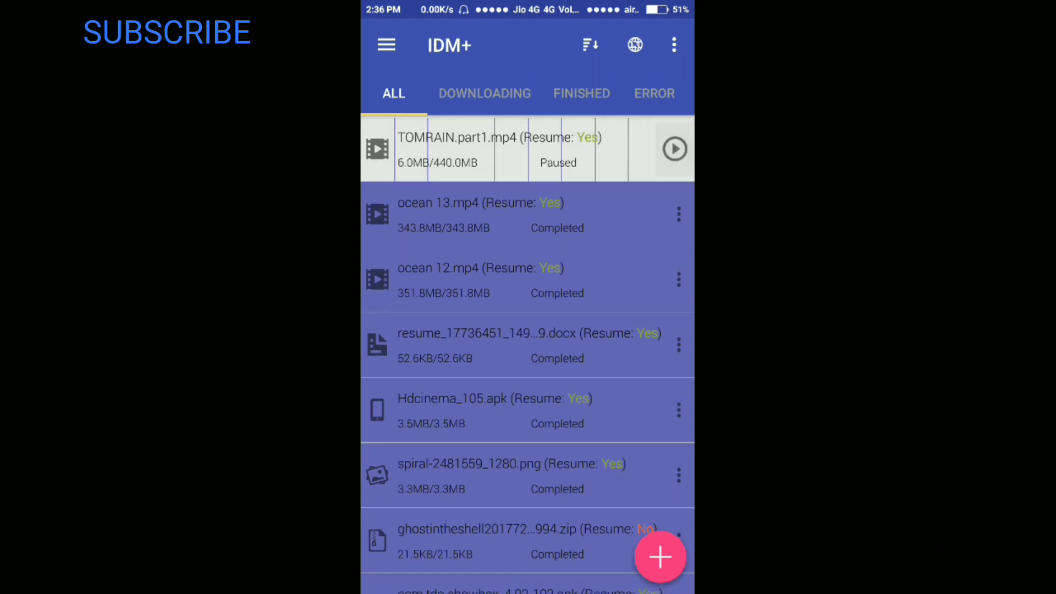
{"action": "left_click", "coordinate": [632, 151]}
{"action": "left_click", "coordinate": [675, 46]}
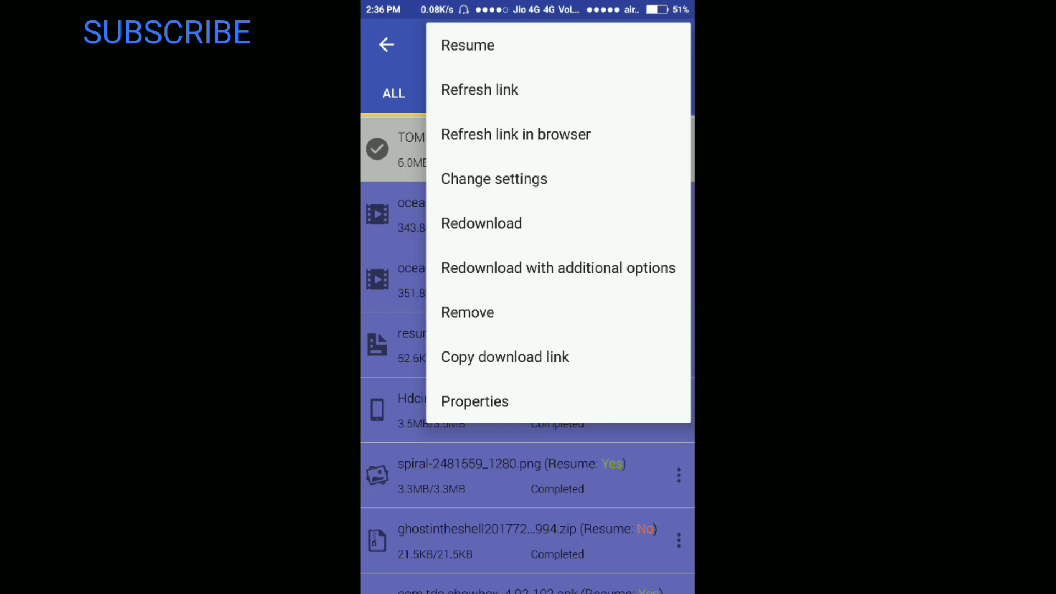
{"action": "left_click", "coordinate": [520, 406]}
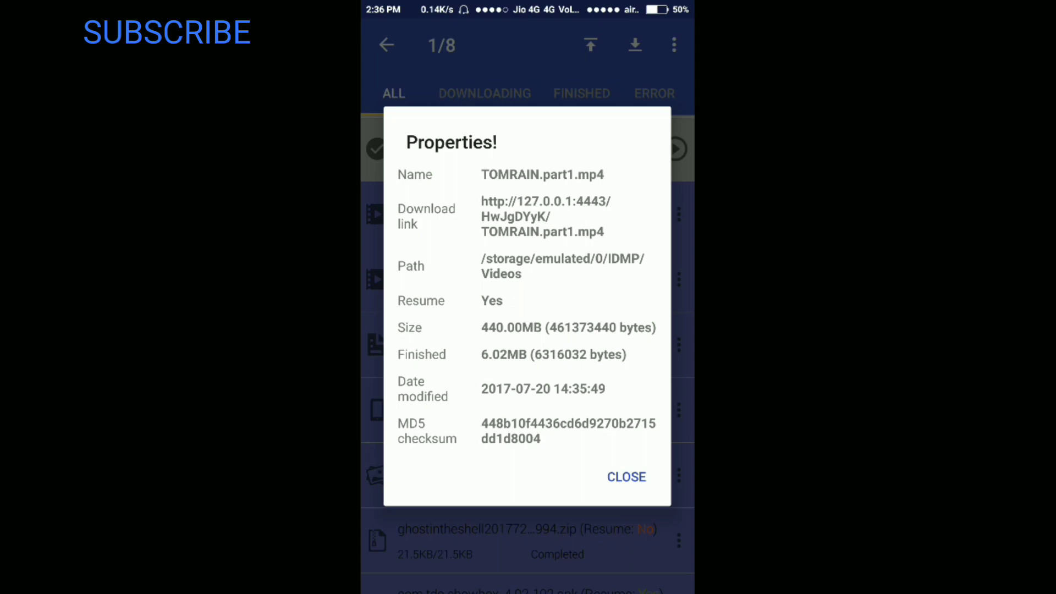
{"action": "left_click", "coordinate": [626, 478]}
Swipe IDM+ out of recent apps and return to MEGA's Cloud Drive listing
{"action": "key", "text": "super"}
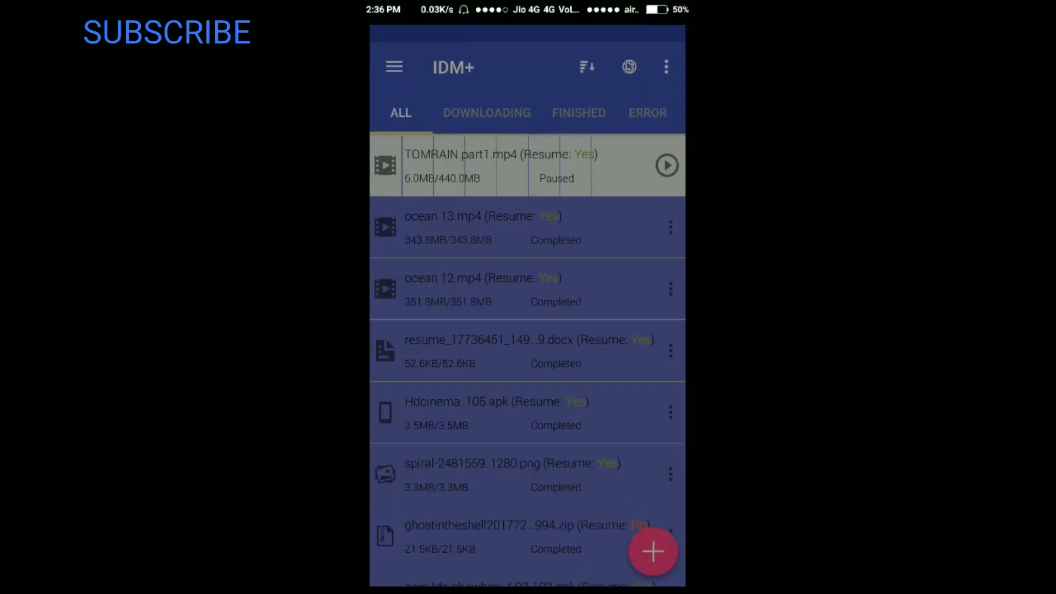
{"action": "key", "text": "alt+Tab"}
{"action": "left_click_drag", "start_coordinate": [528, 330], "coordinate": [528, 99]}
{"action": "left_click", "coordinate": [547, 393]}
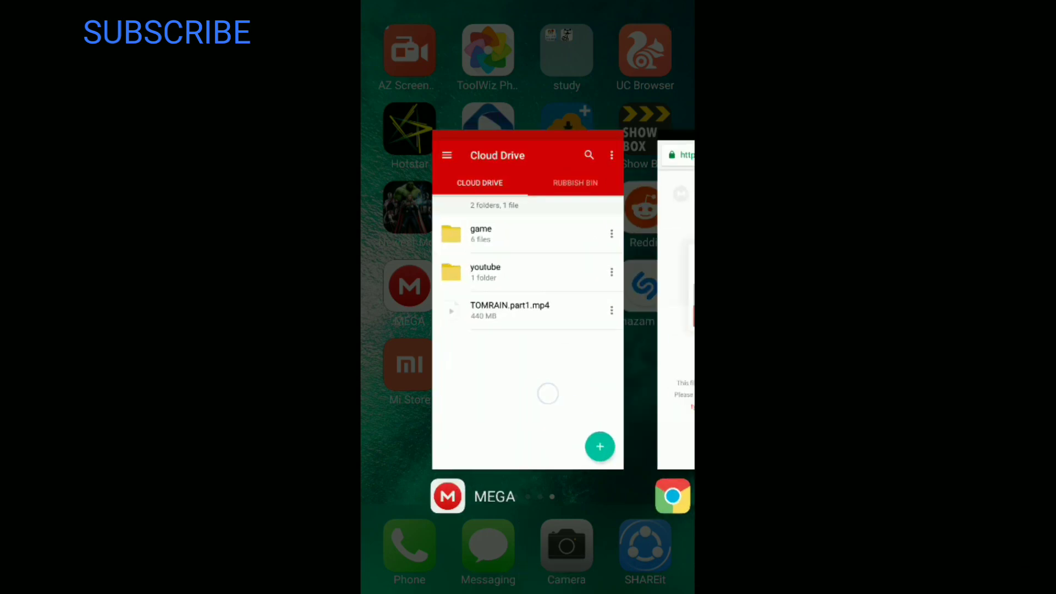